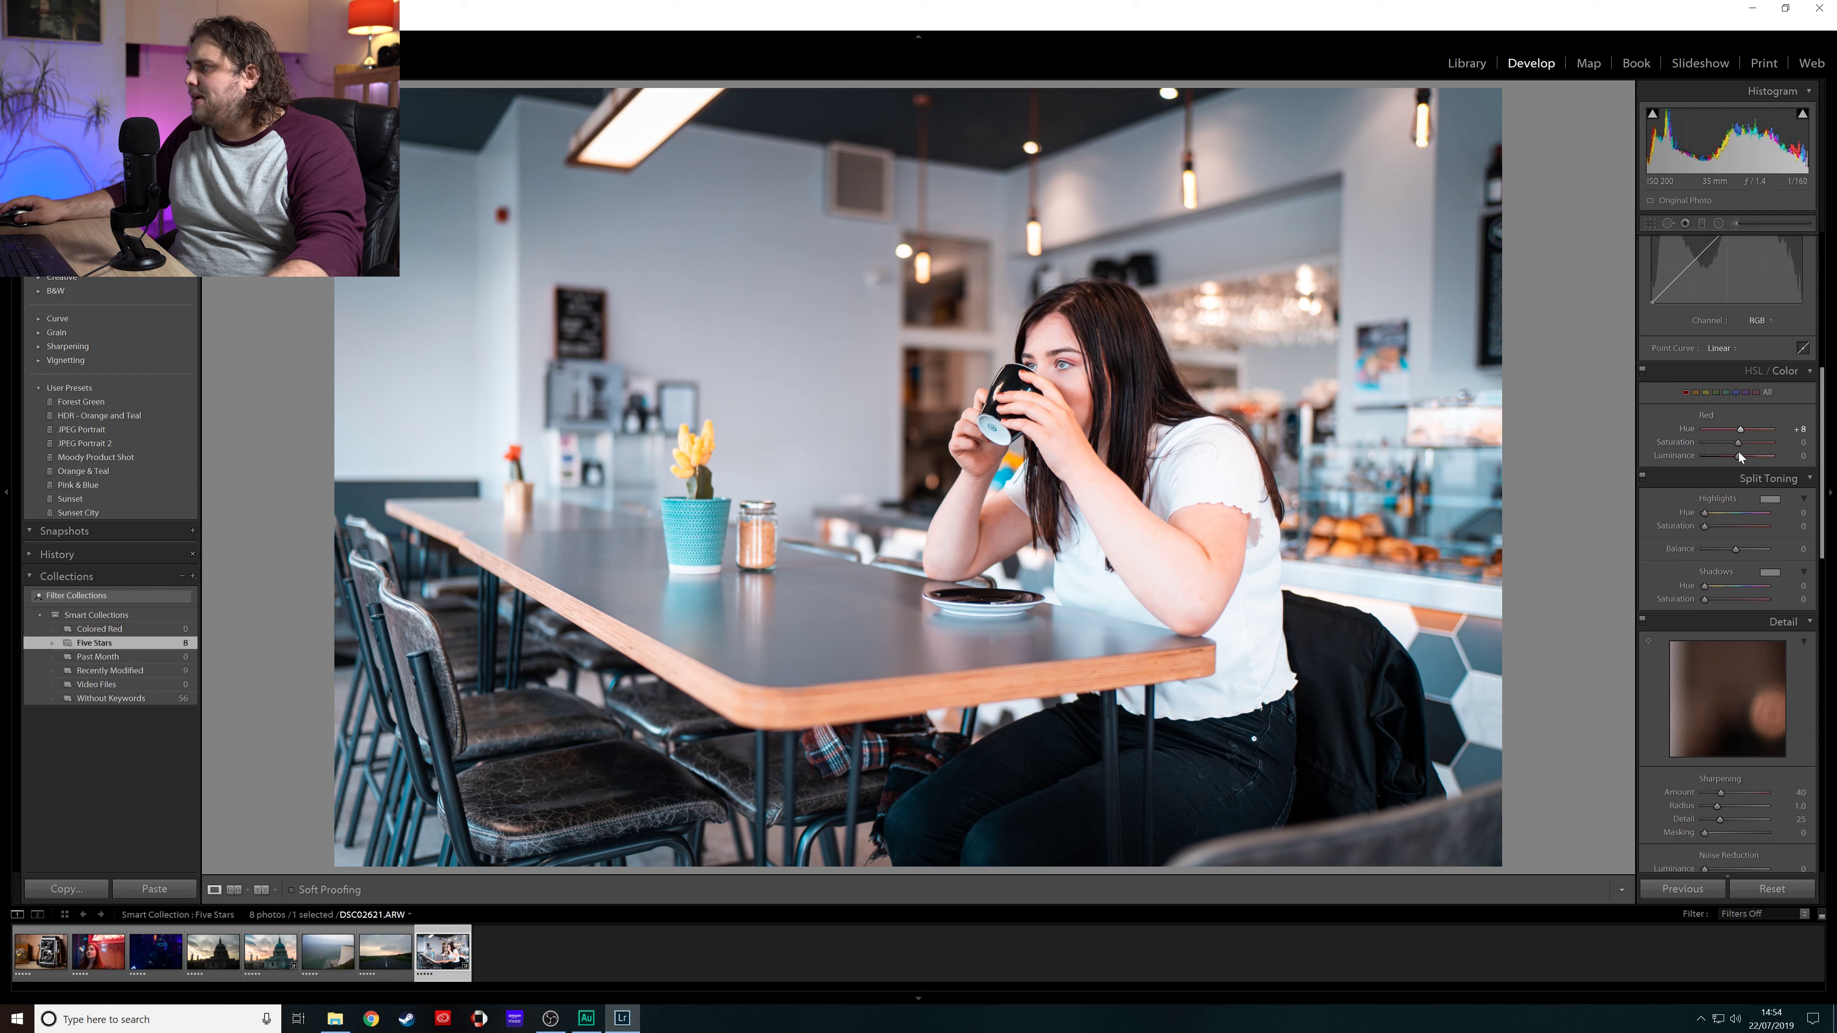
Step: Shift the Orange hue slightly toward red and set the Yellow hue to -65 in the HSL colour adjustments
click(1695, 393)
drag(1737, 429, 1728, 433)
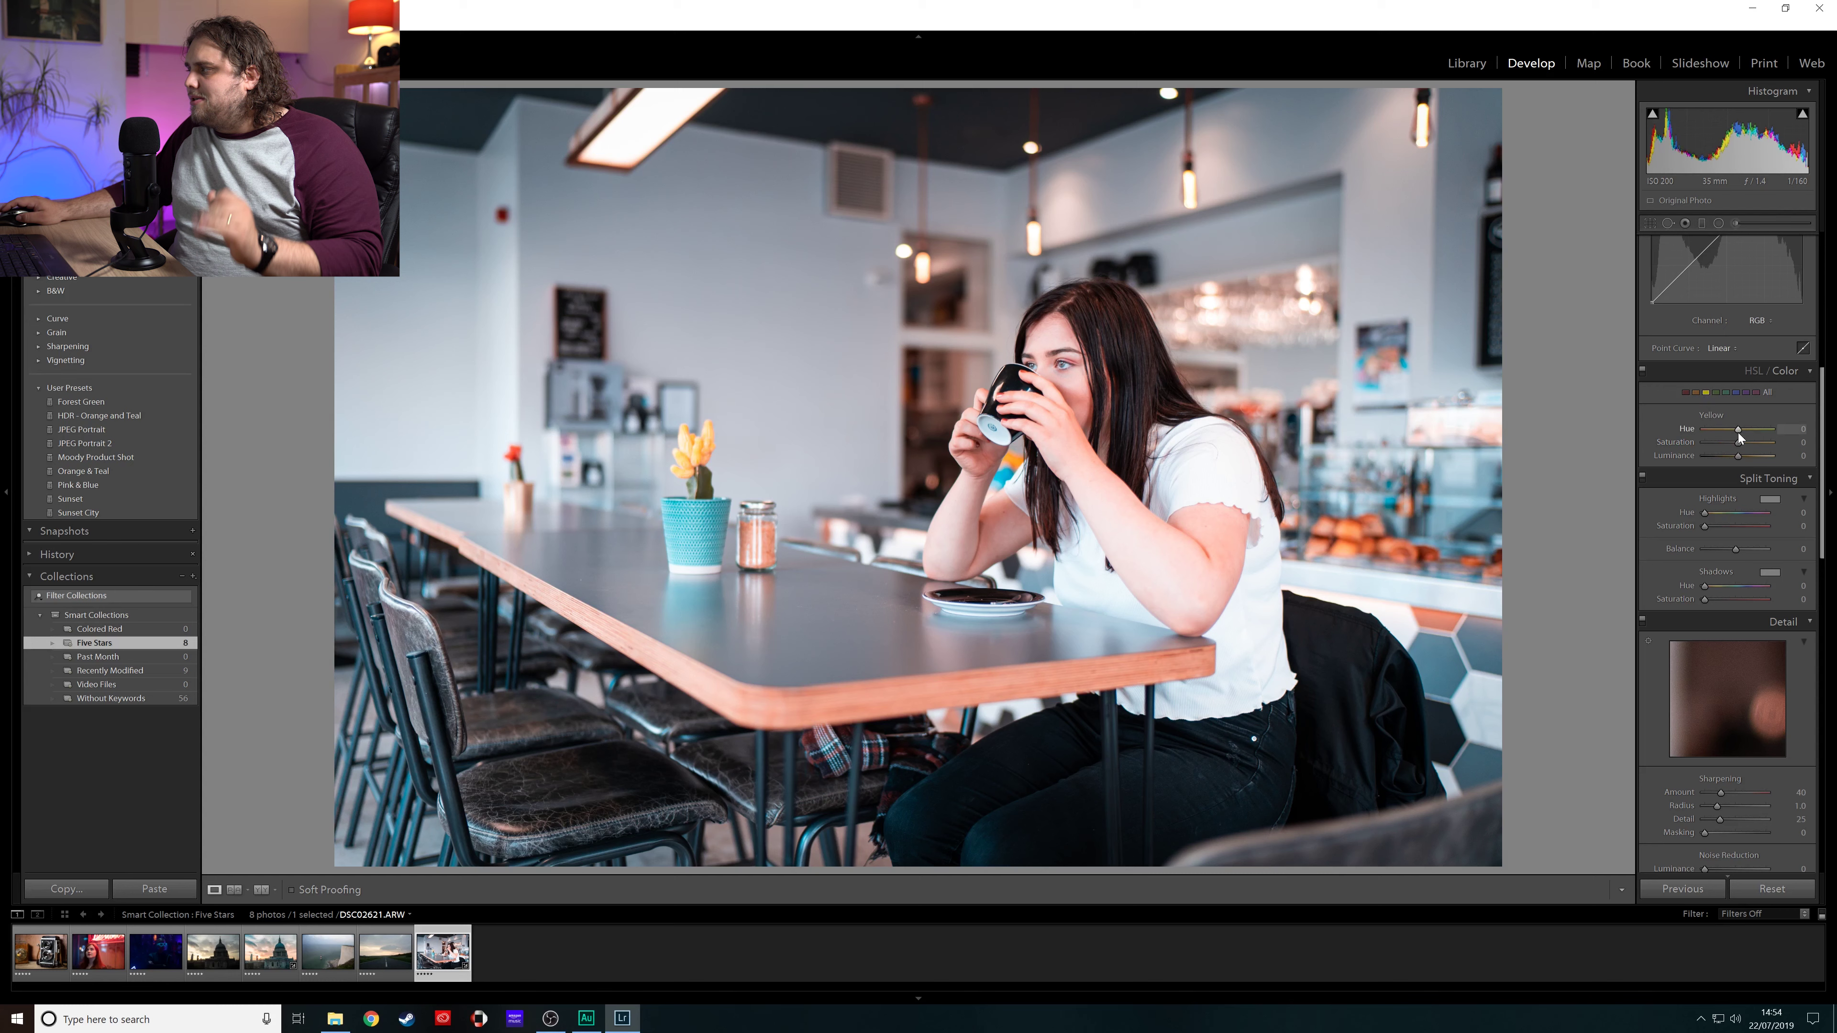
drag(1738, 432, 1715, 430)
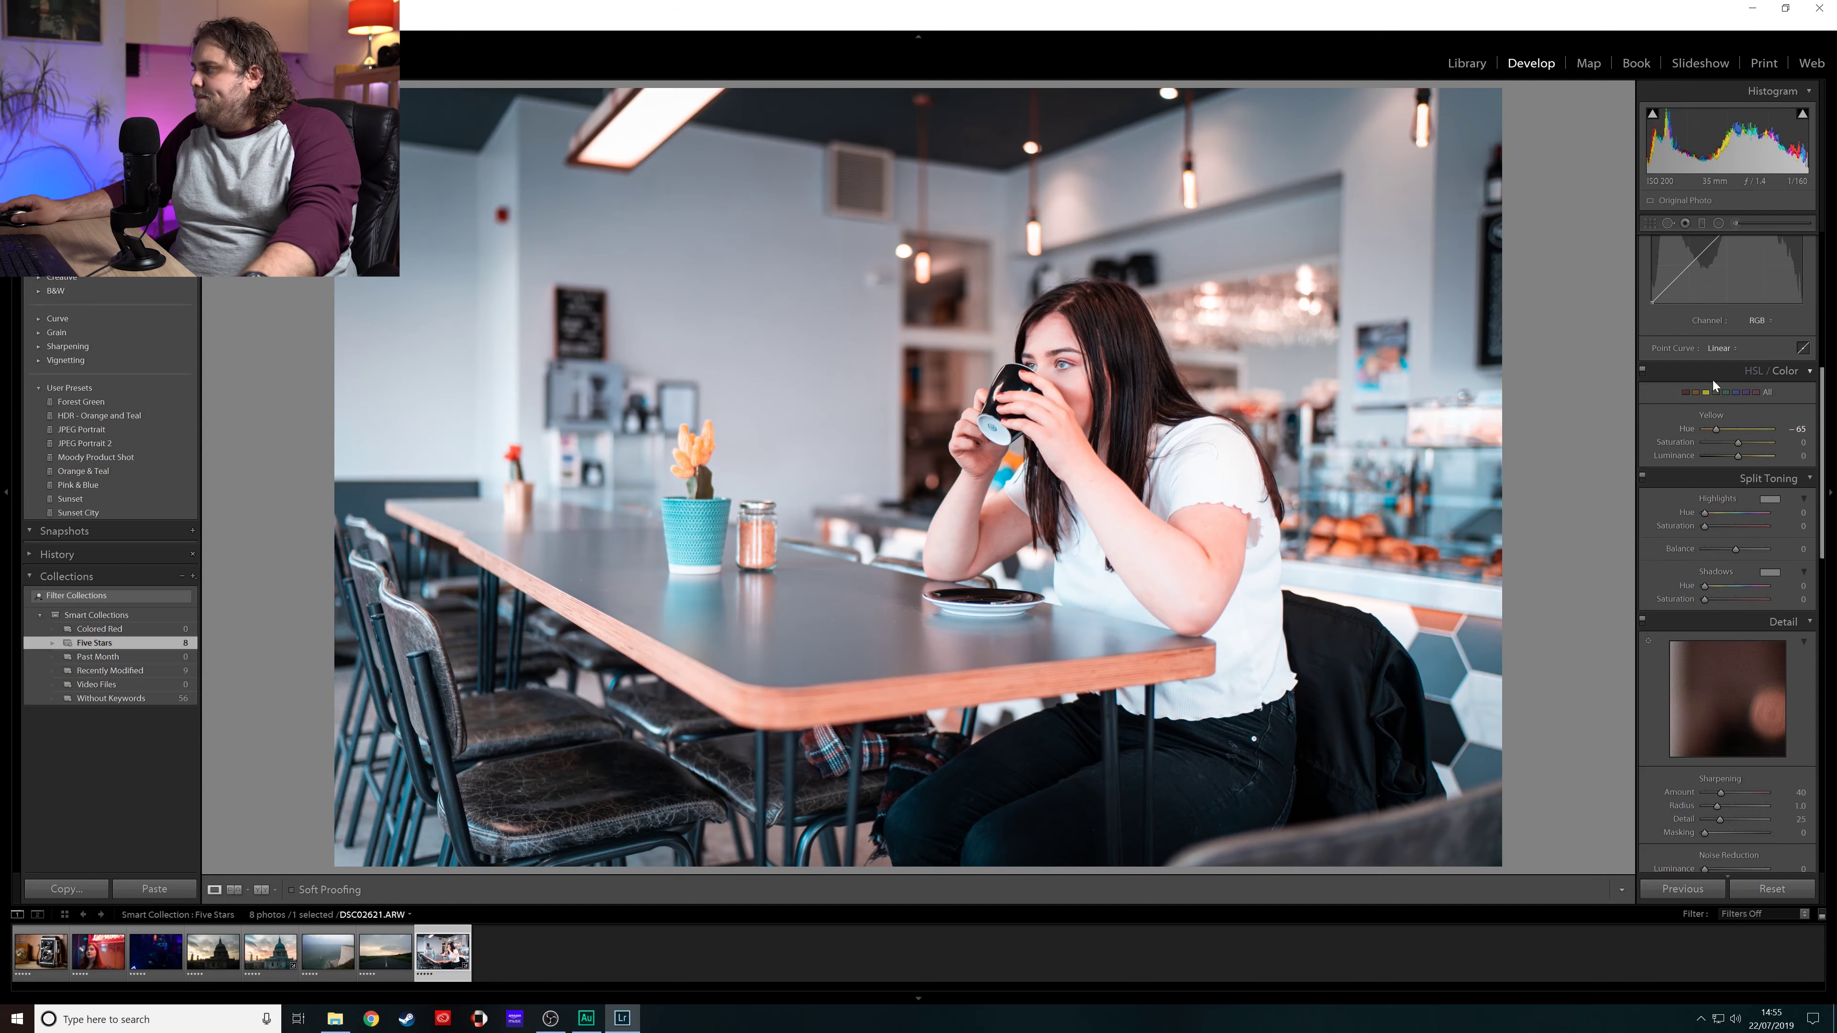
Step: Adjust the hue of the Green colour range in the HSL colour adjustments
click(1715, 393)
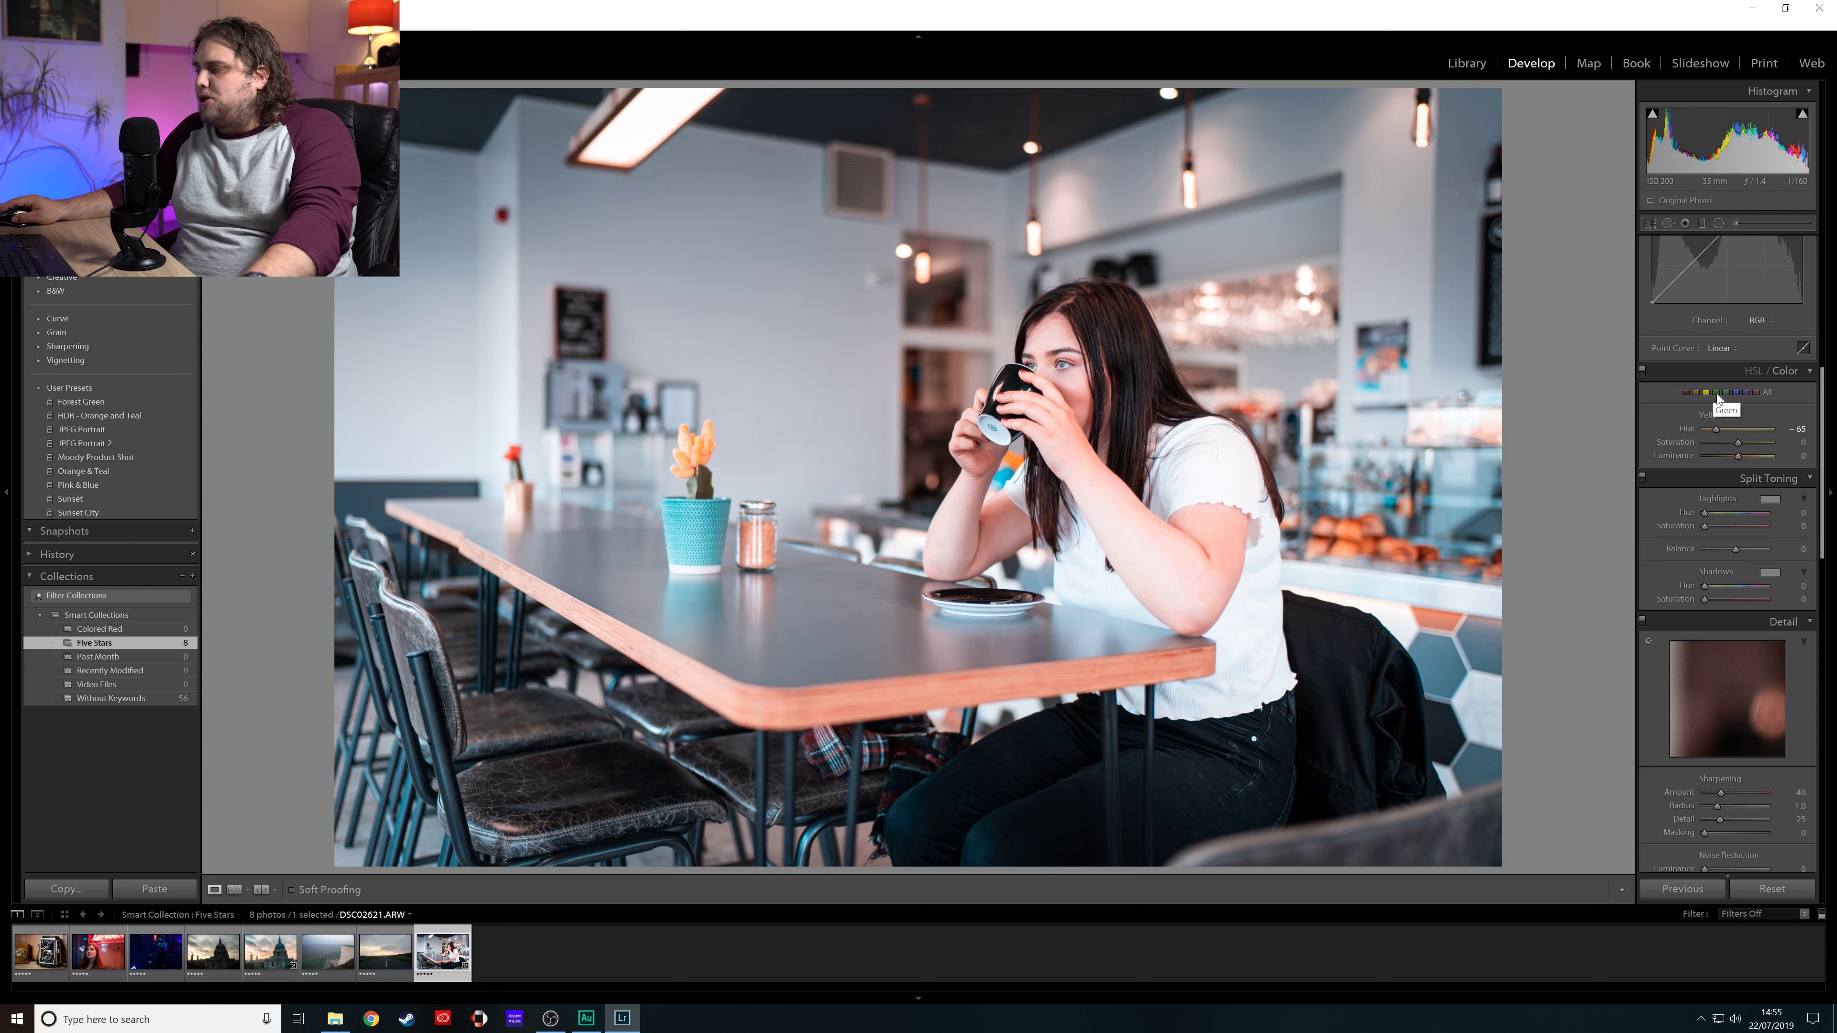
click(1733, 429)
drag(1767, 432, 1722, 444)
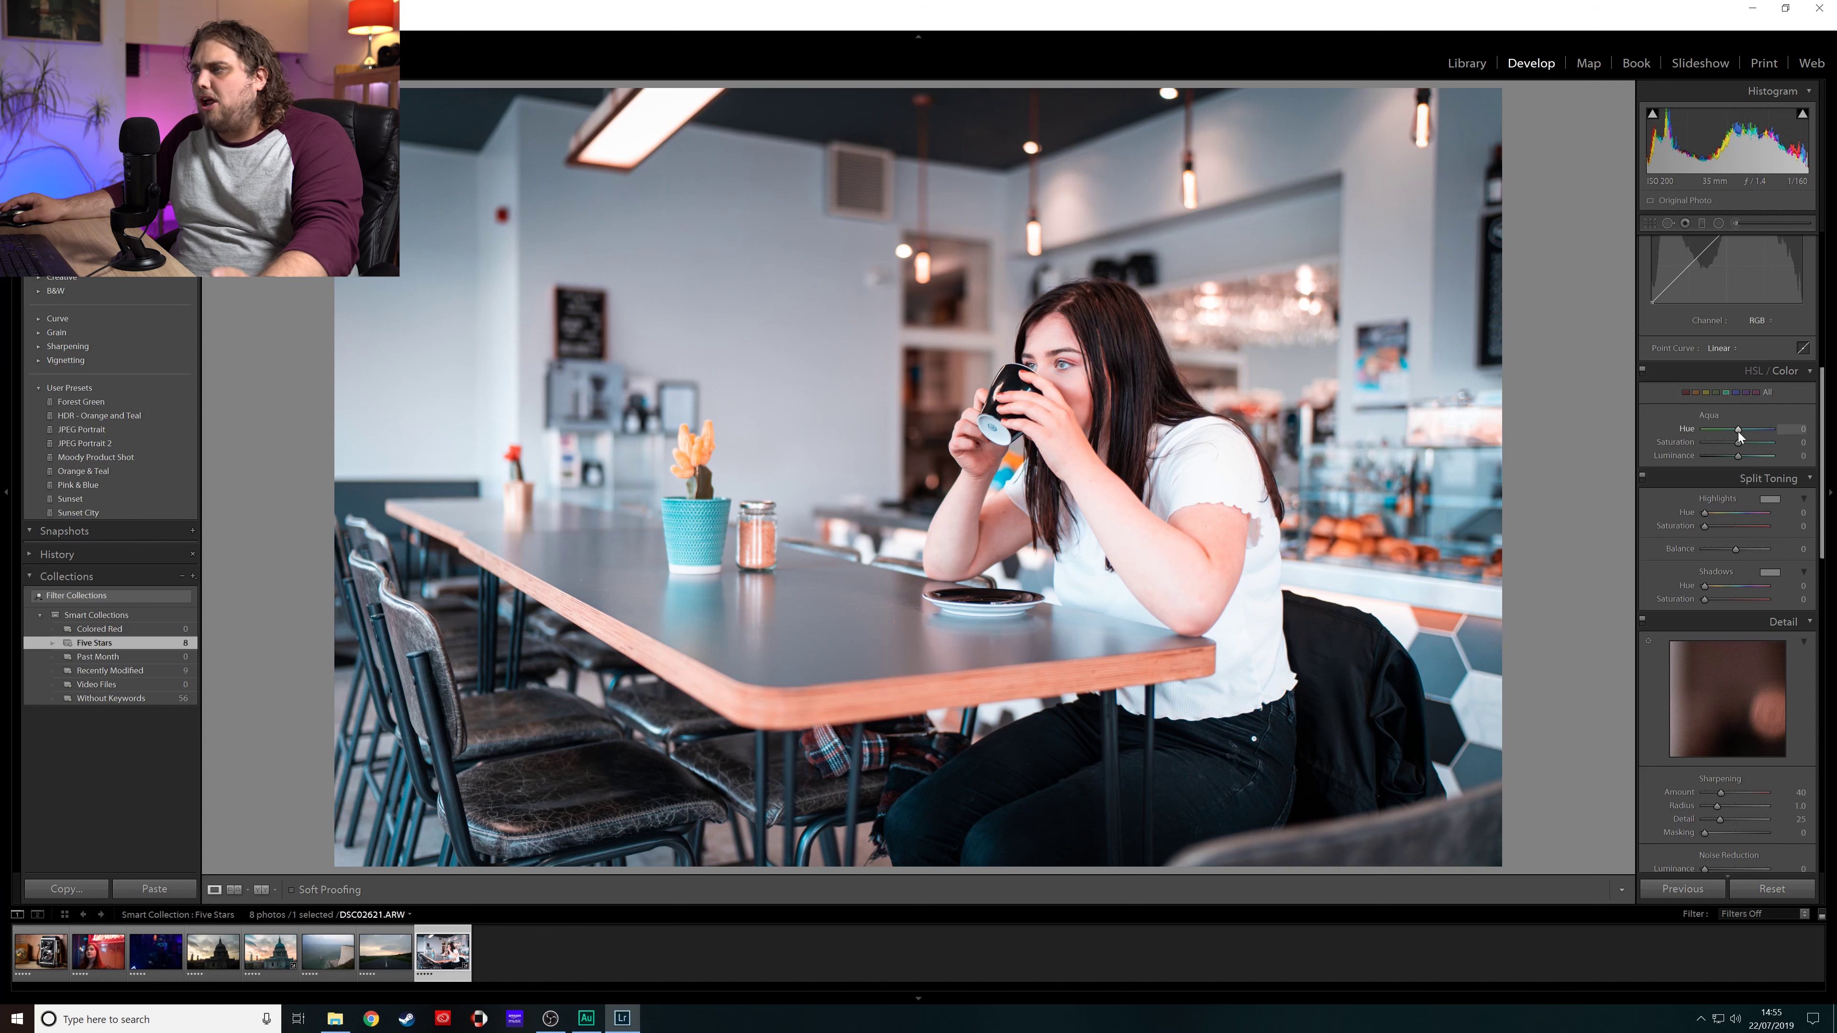
Step: Set the Aqua hue to +5, raise its saturation to about +31 and lower its luminance slightly
drag(1738, 432, 1795, 435)
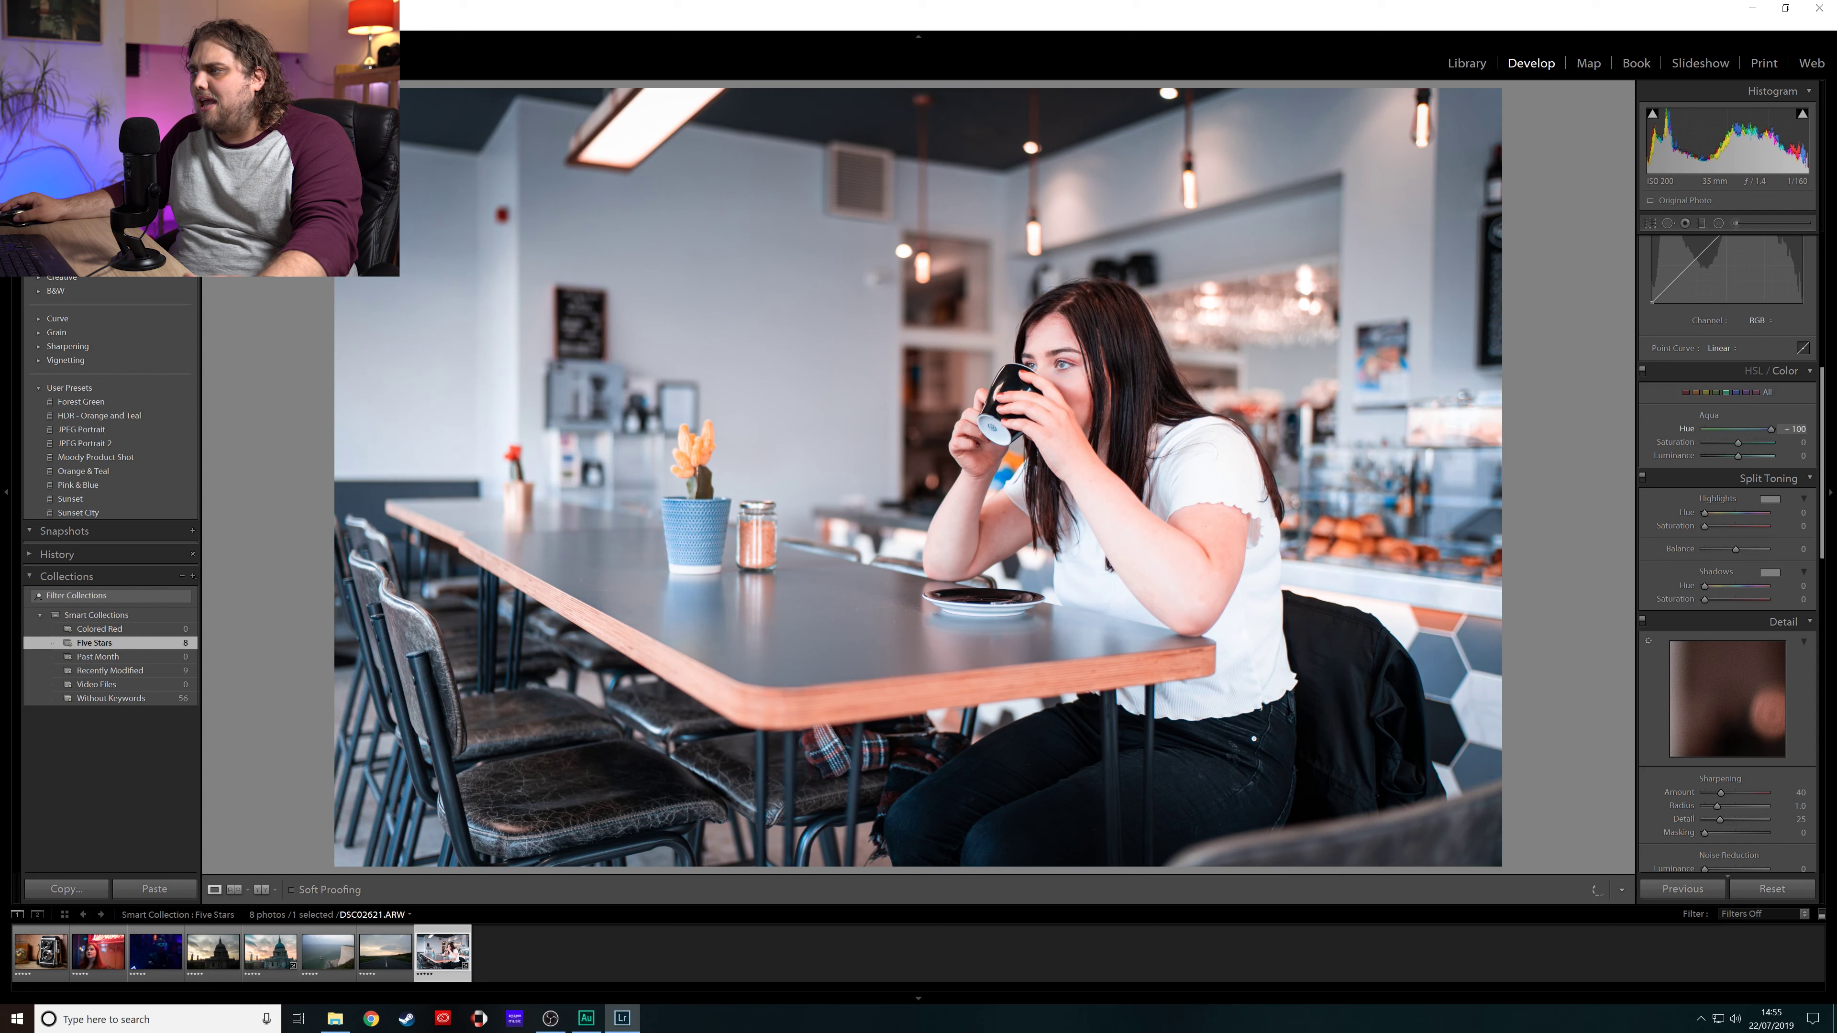
drag(1722, 430, 1750, 432)
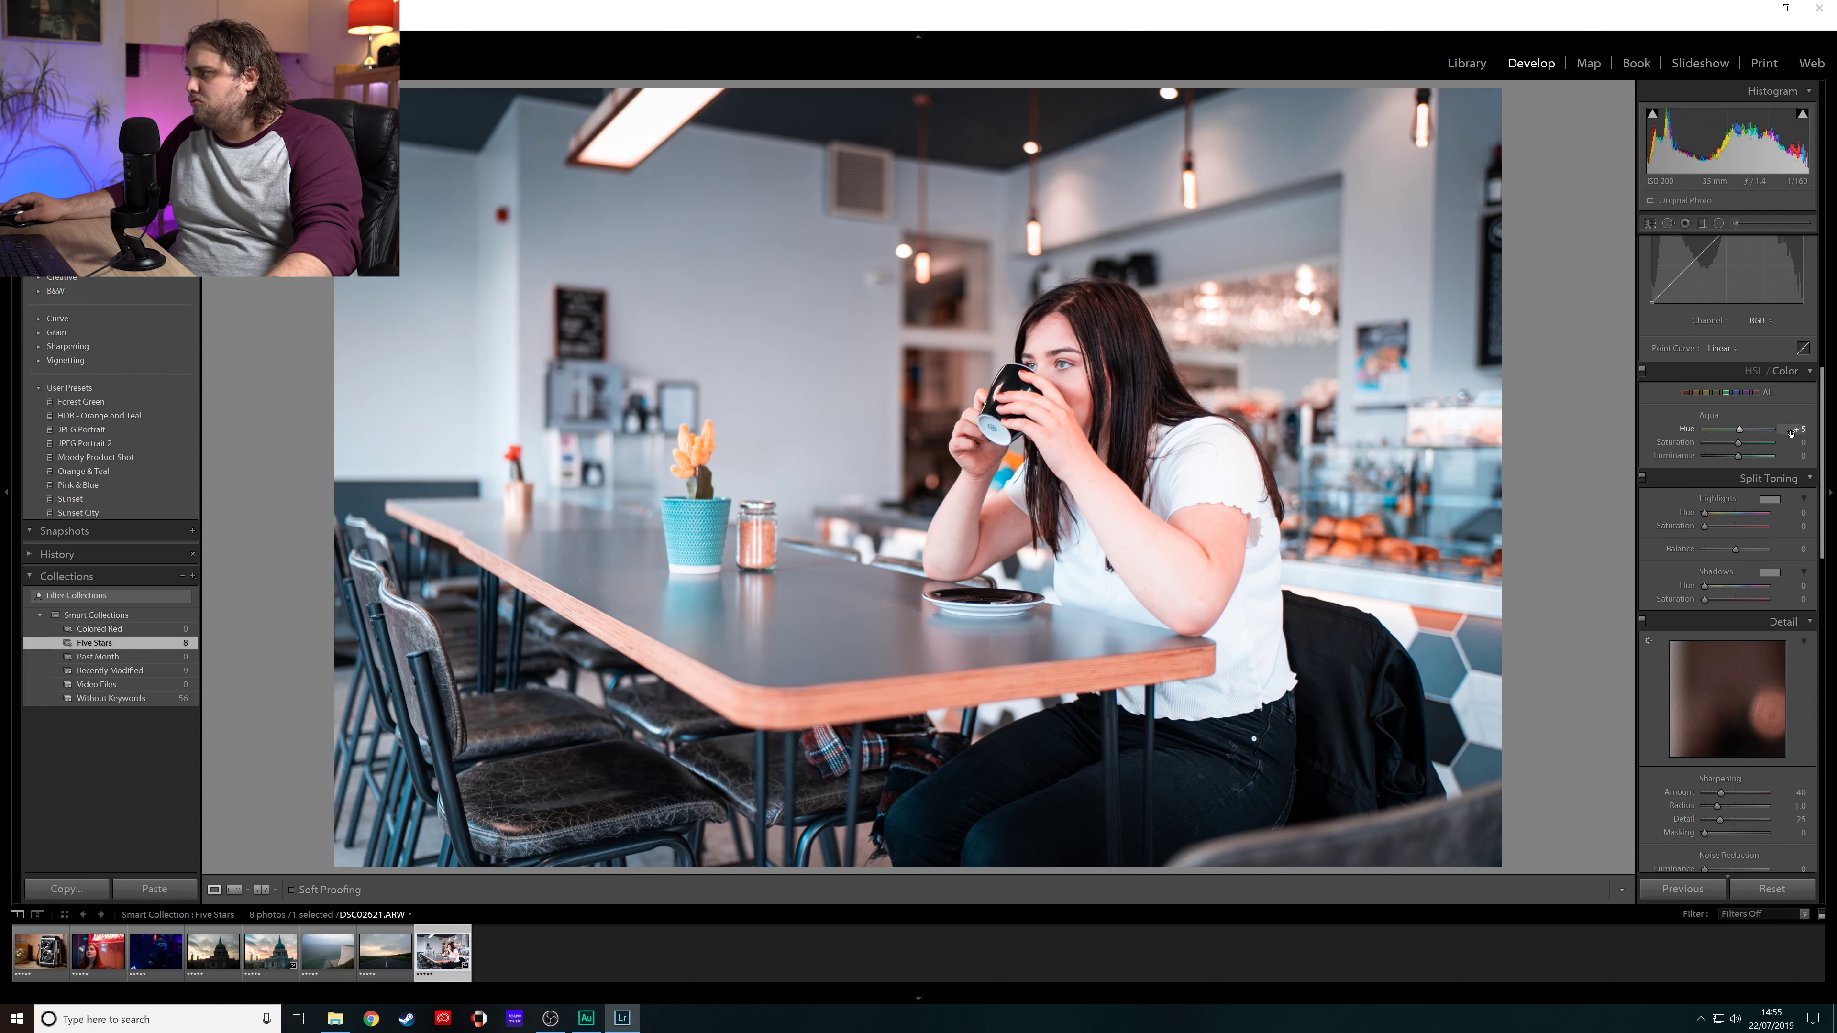
drag(1708, 430, 1705, 430)
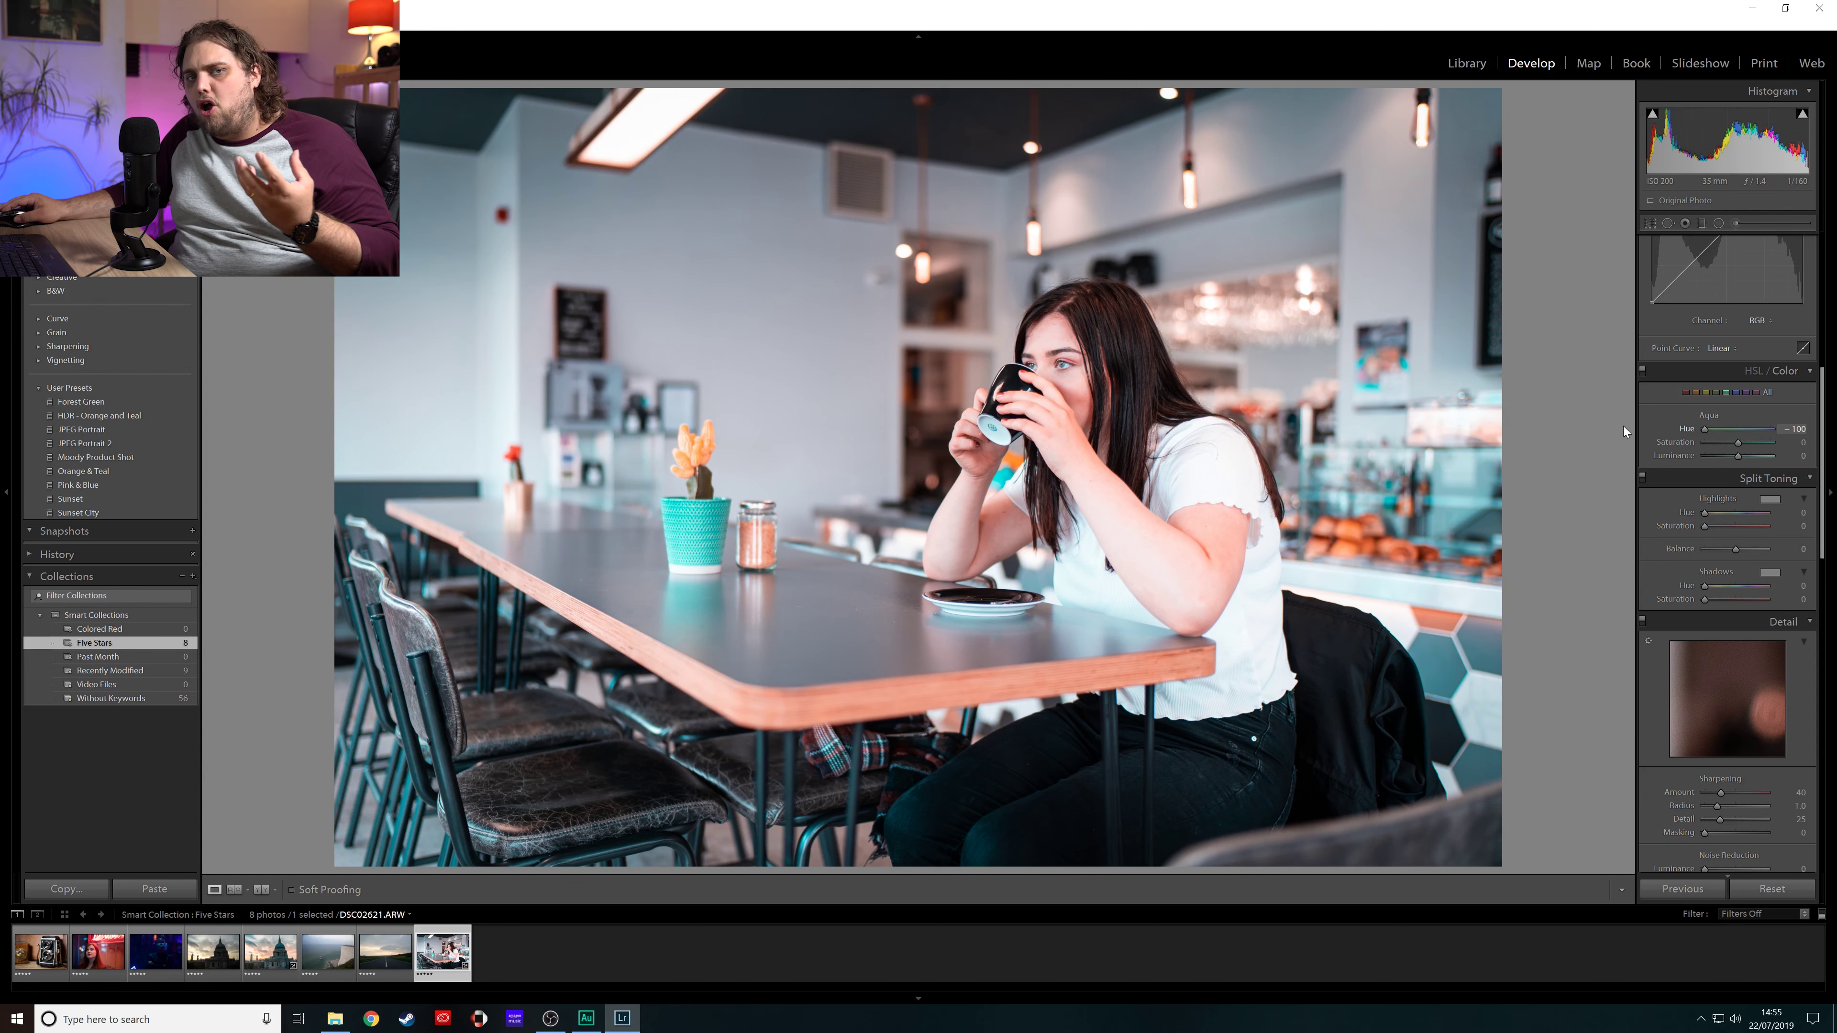
drag(1704, 430, 1738, 445)
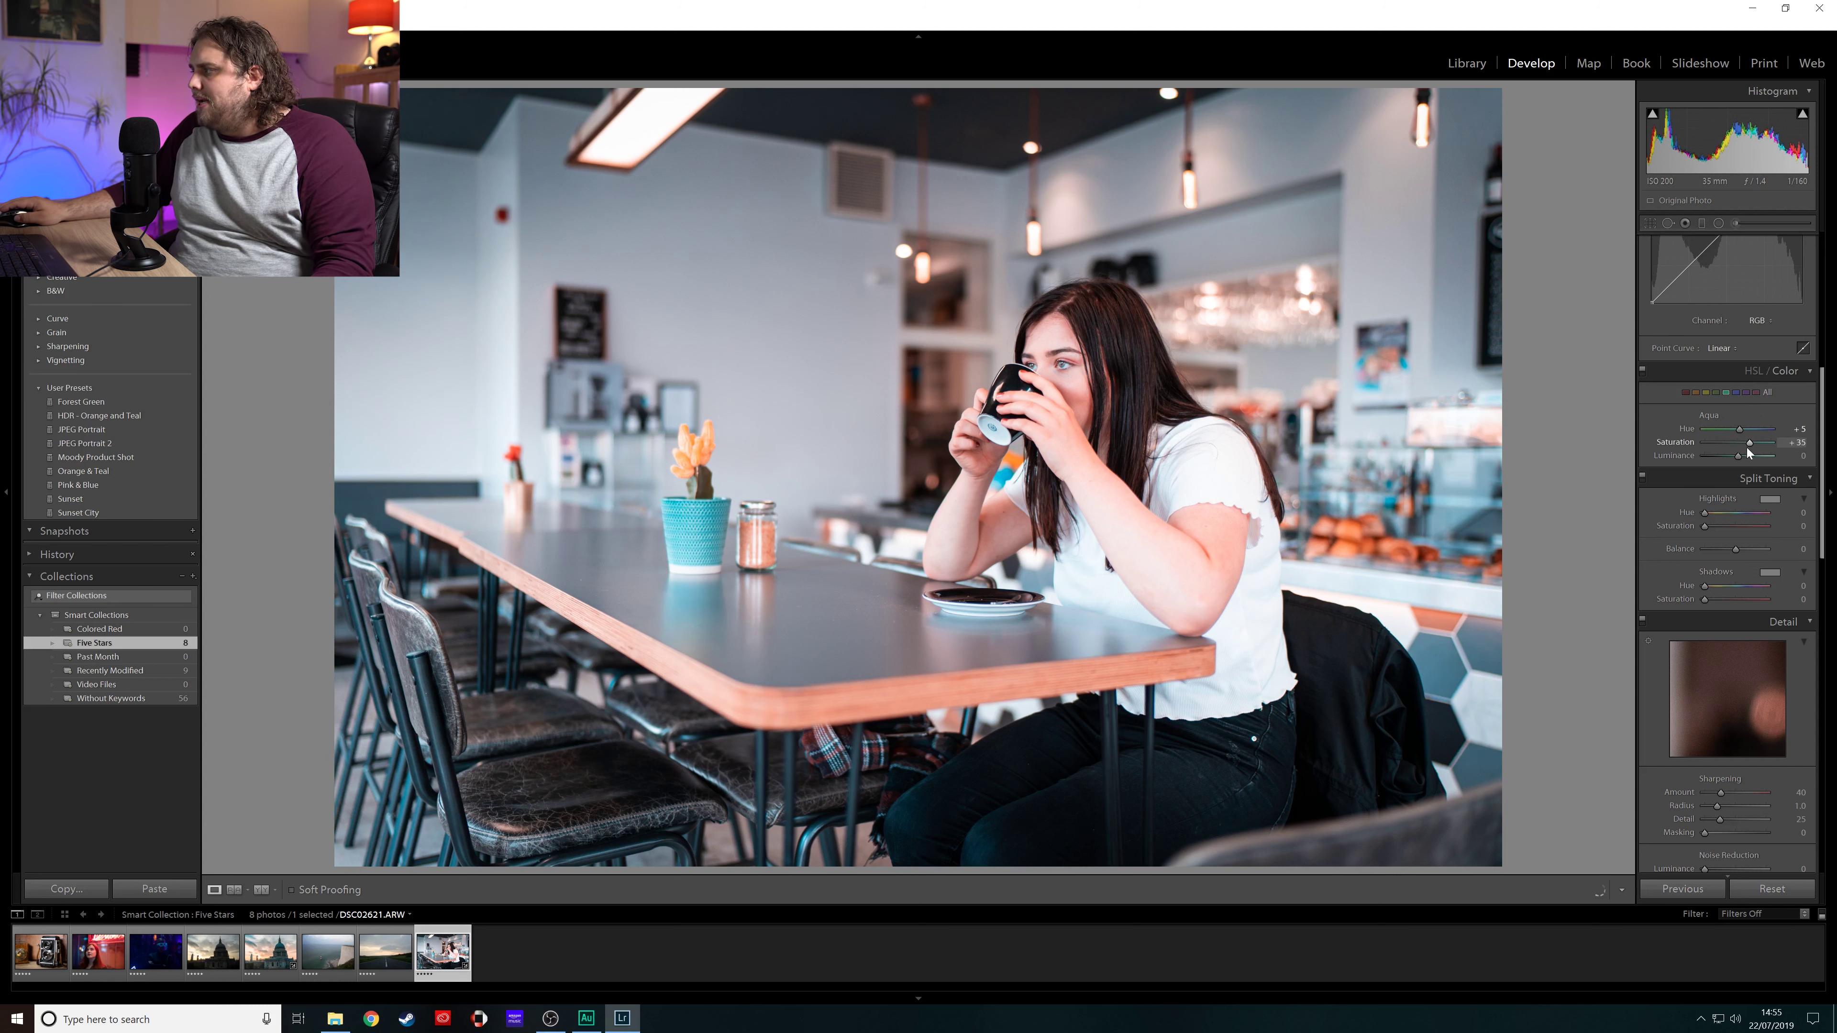
drag(1738, 458, 1728, 458)
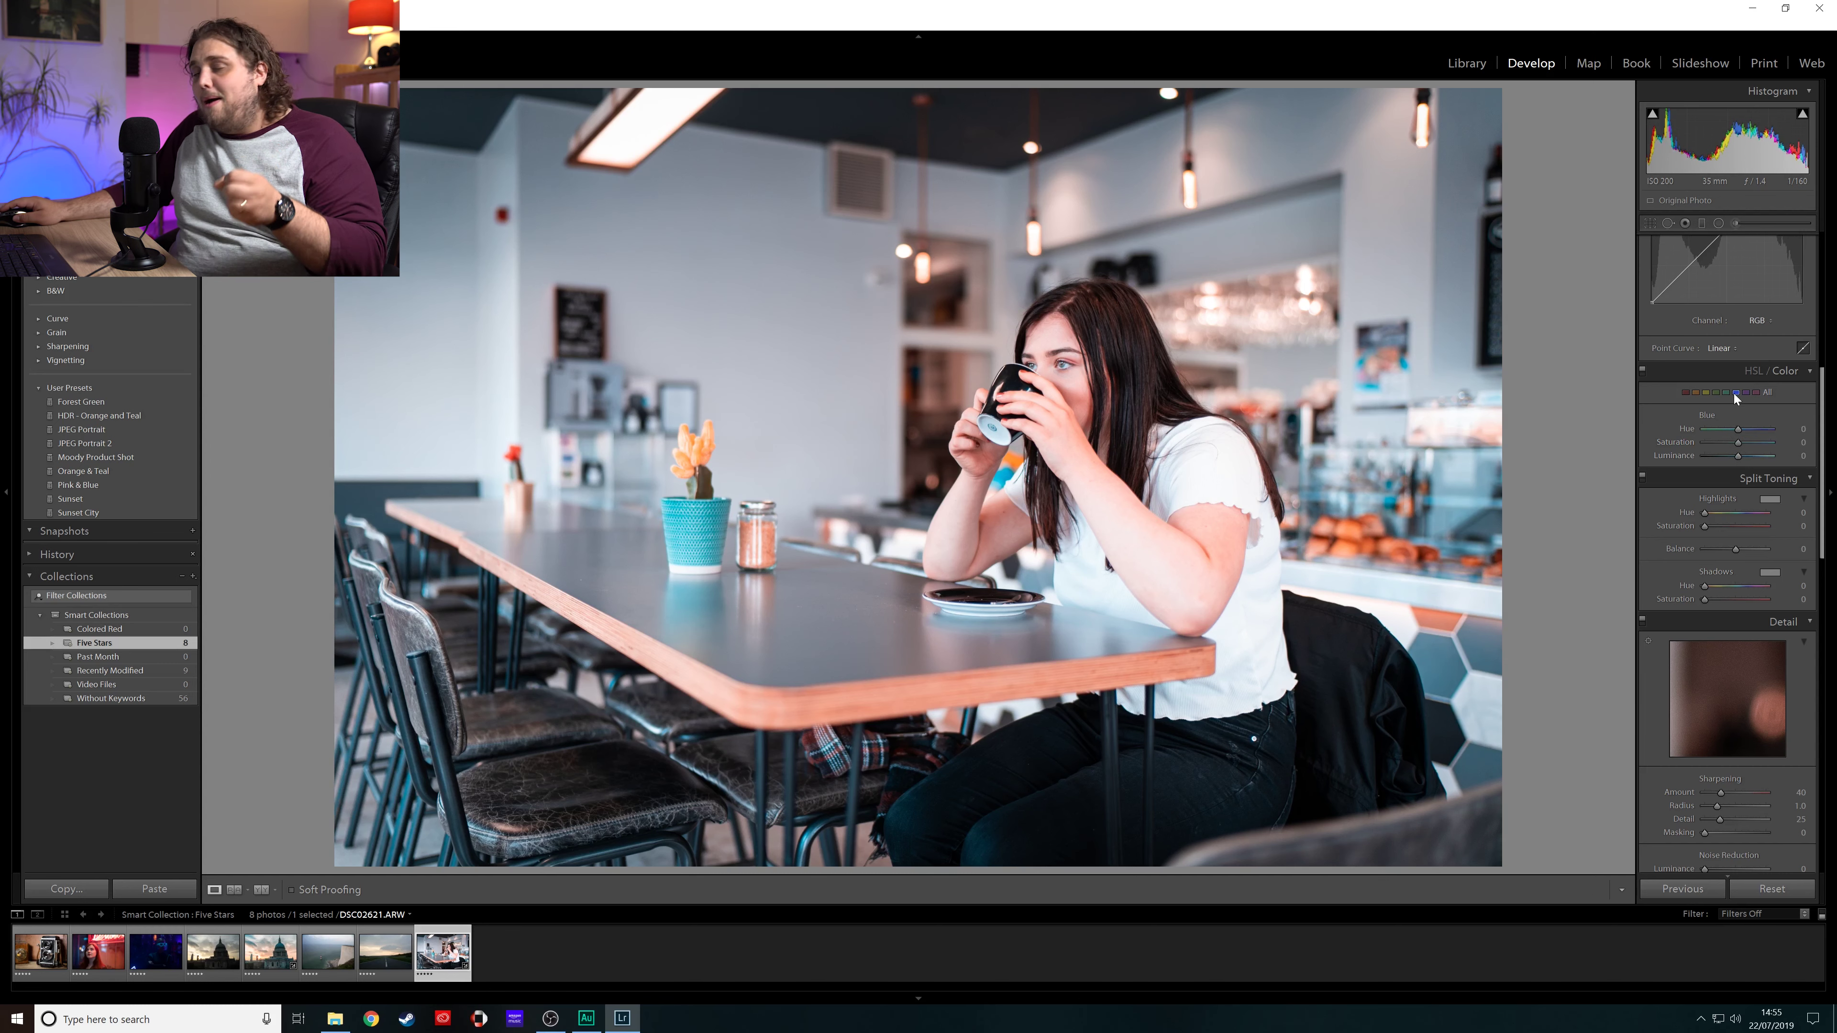
Step: Set the Blue hue to -14, Purple to -34 and Magenta to -14, with slightly lower Blue luminance
mouse_move(1744, 430)
mouse_down()
mouse_move(1689, 432)
mouse_move(1782, 438)
mouse_move(1734, 433)
mouse_up()
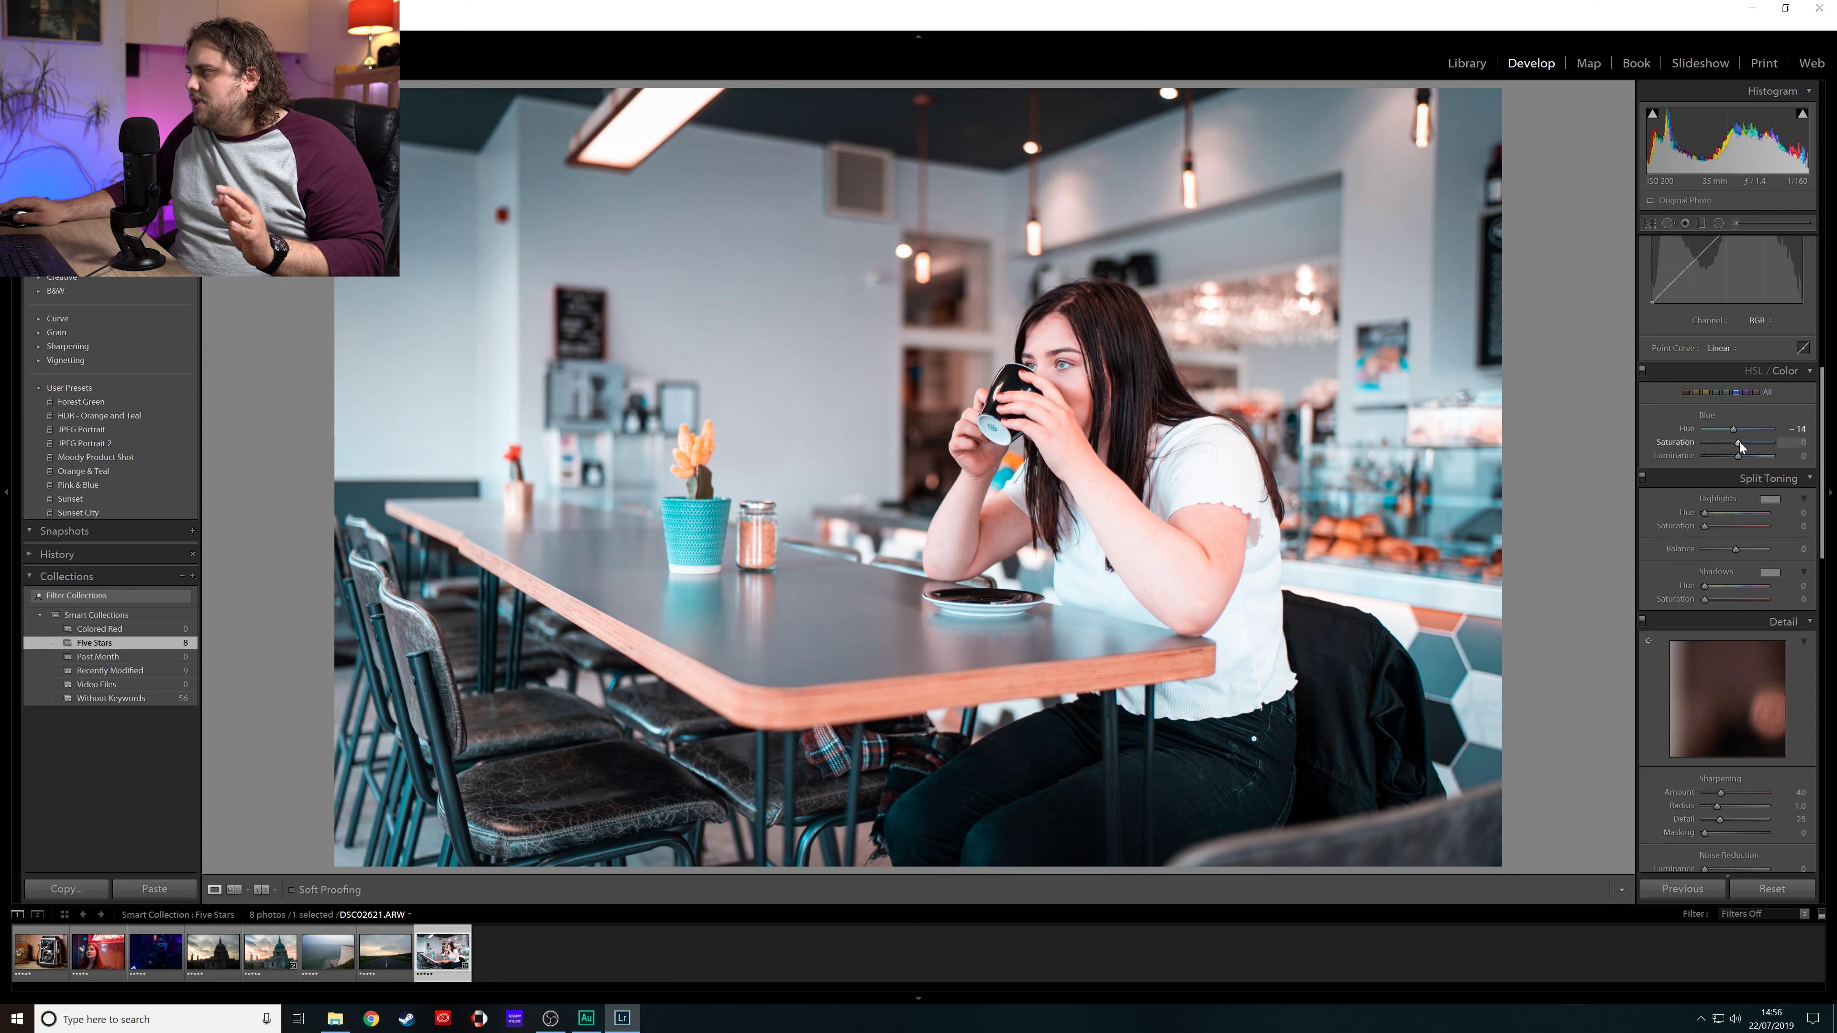
drag(1738, 456, 1732, 456)
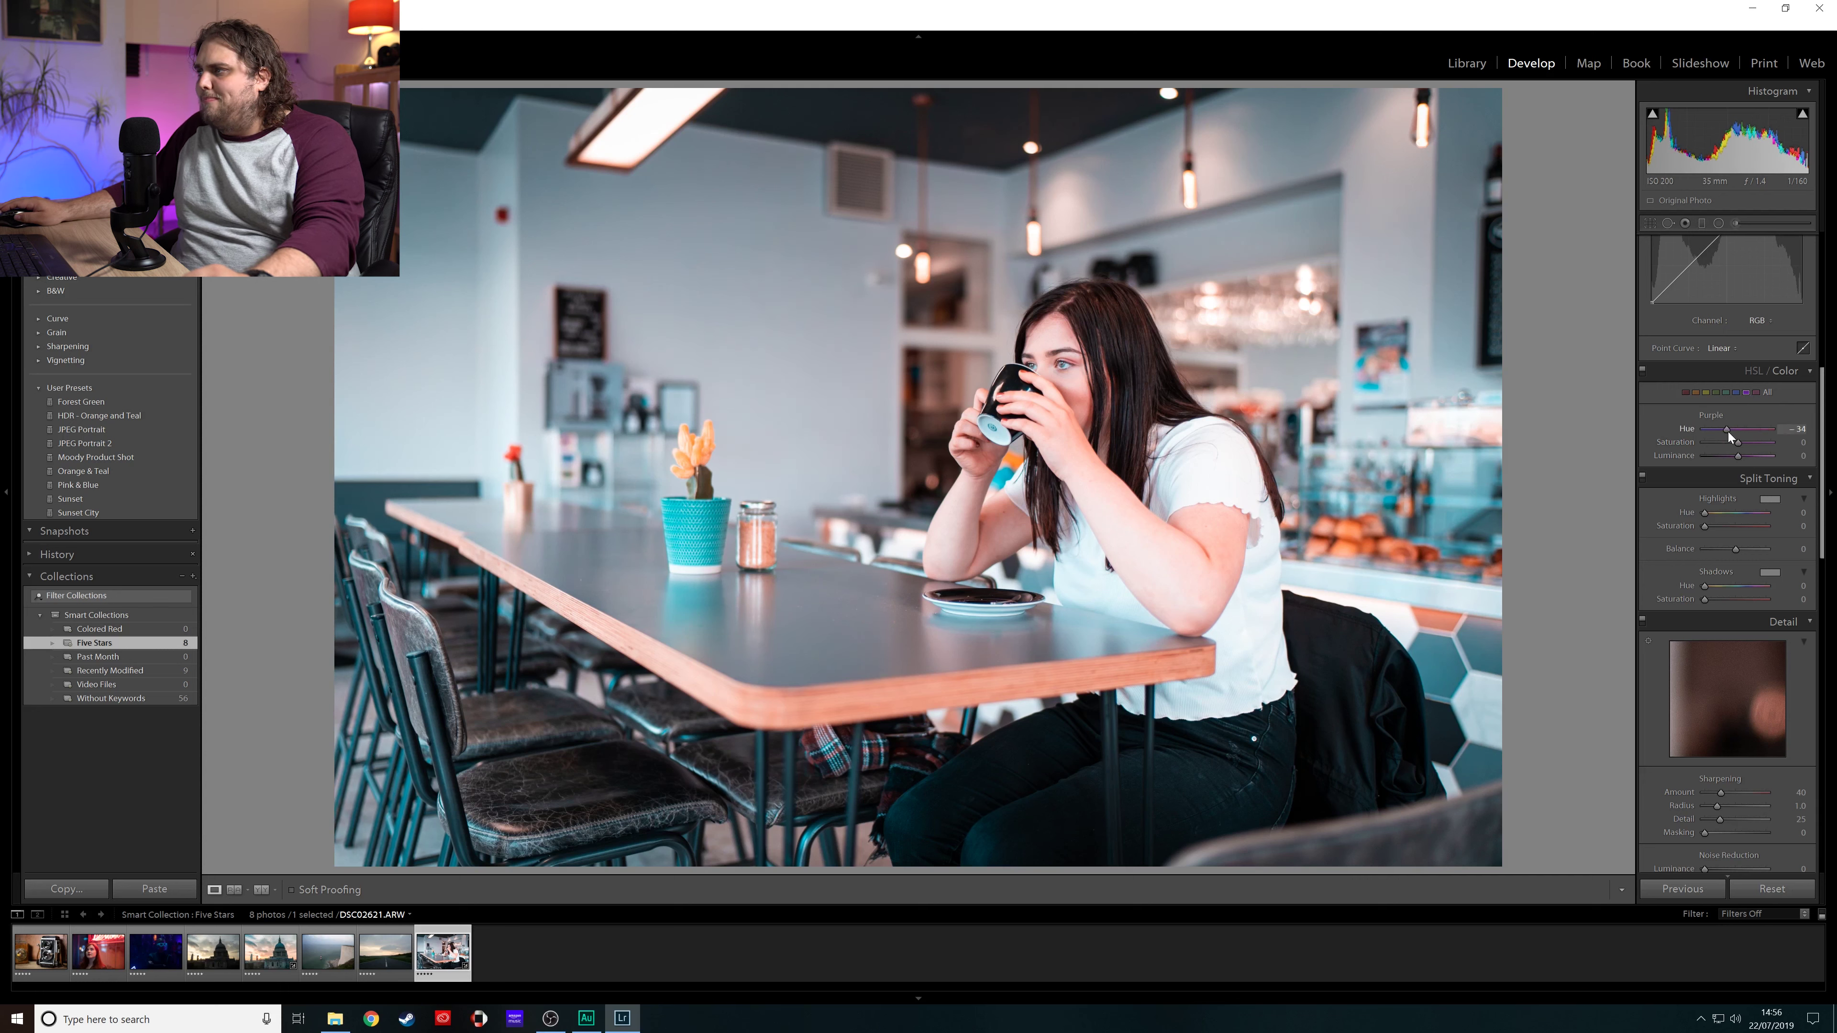
click(1755, 394)
drag(1738, 428, 1677, 416)
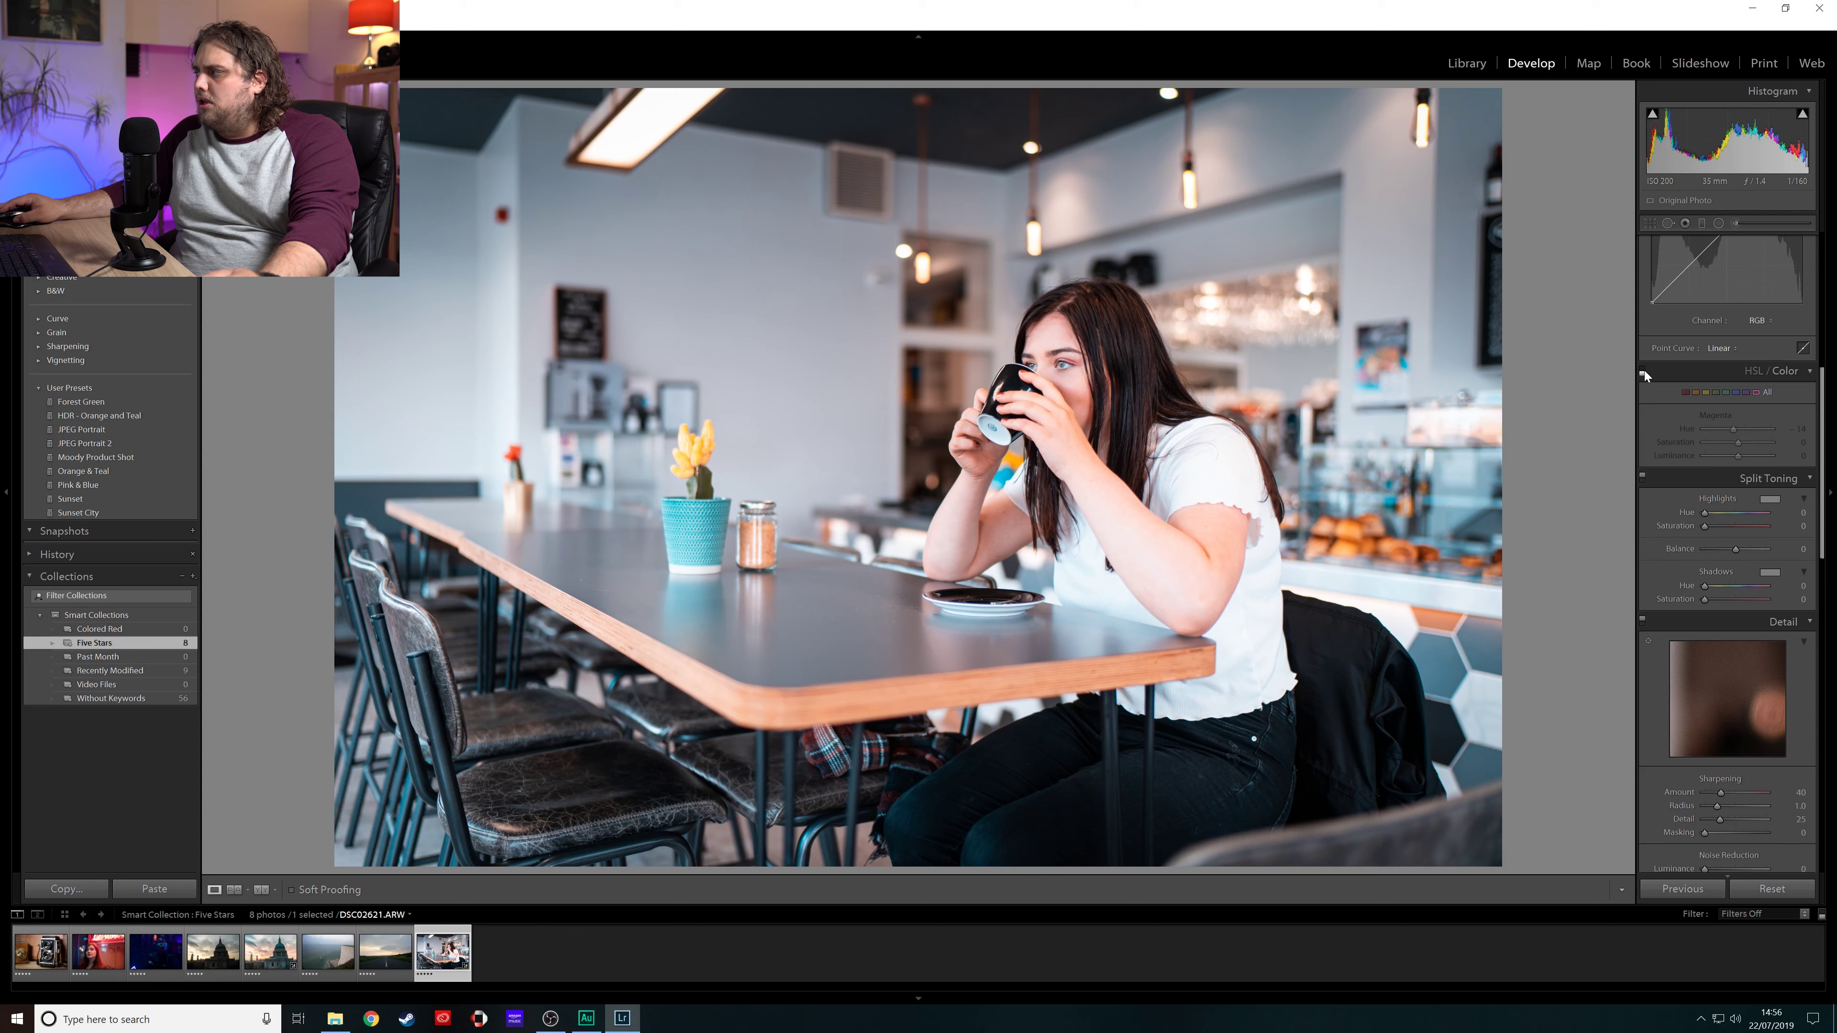
Step: Compare the photo with and without the HSL colour adjustments, and against the unedited original
click(1643, 373)
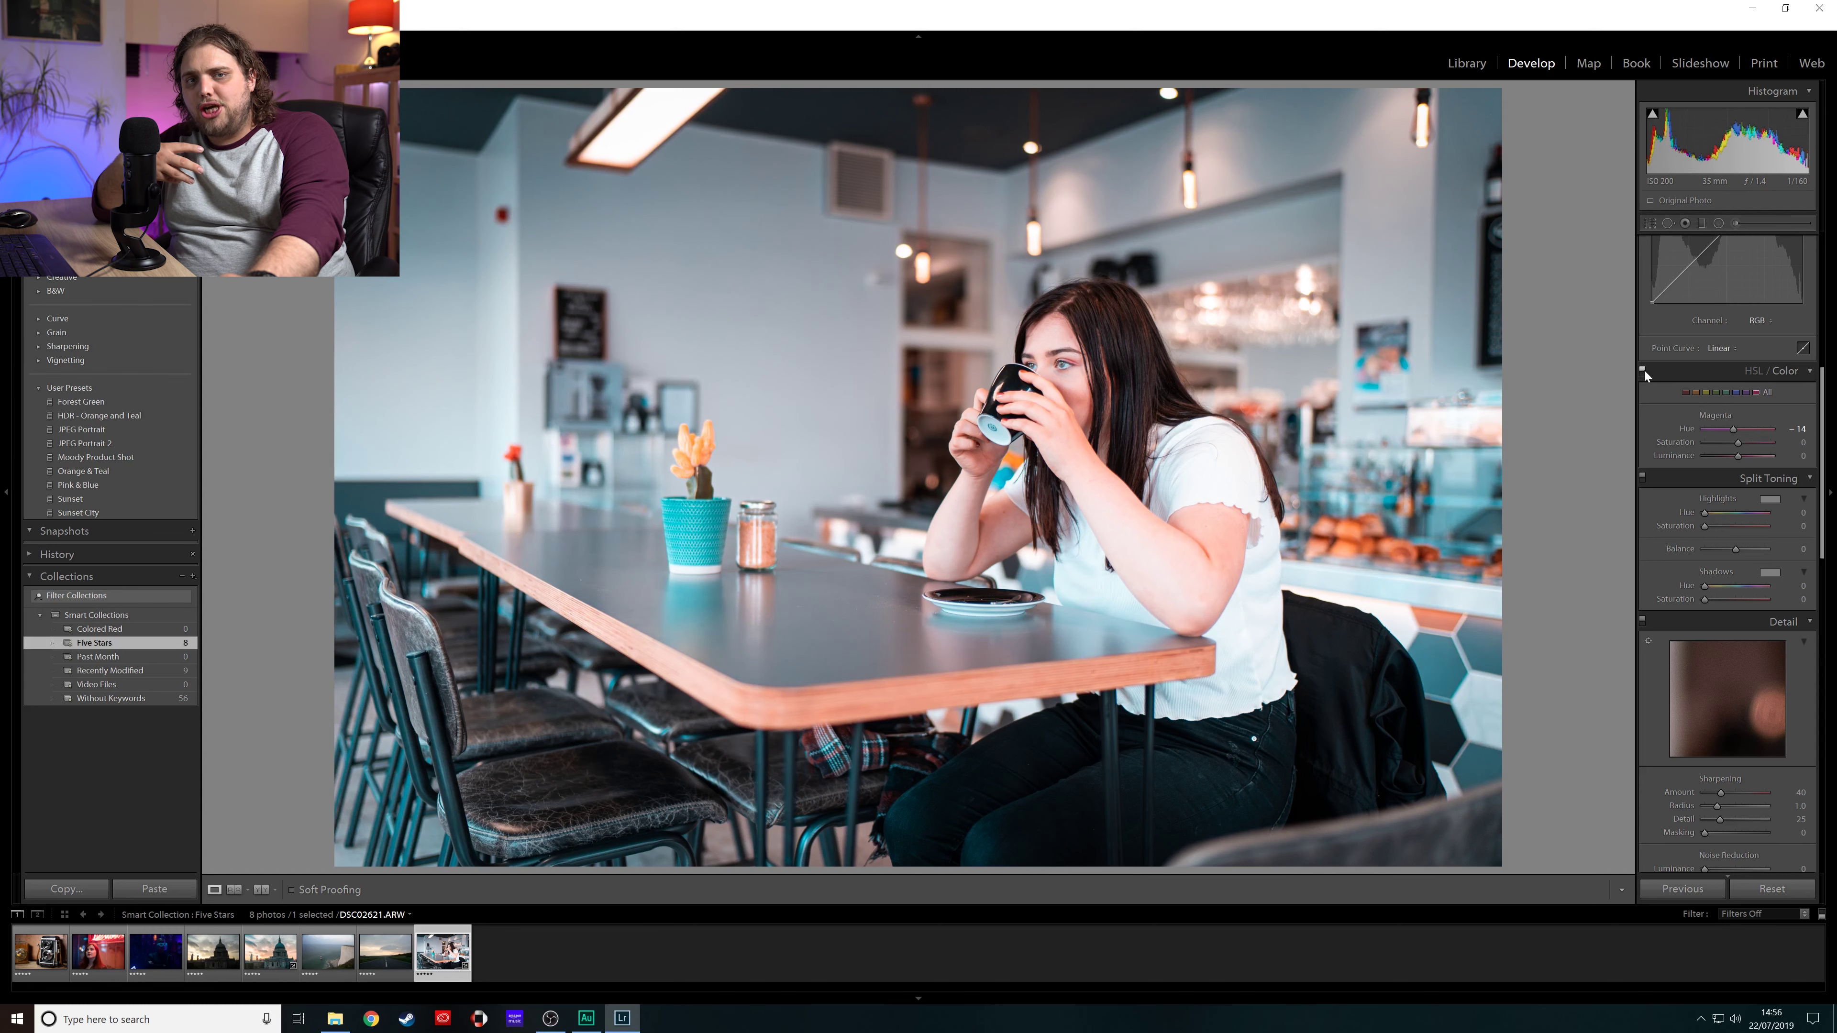
click(1643, 372)
click(1644, 371)
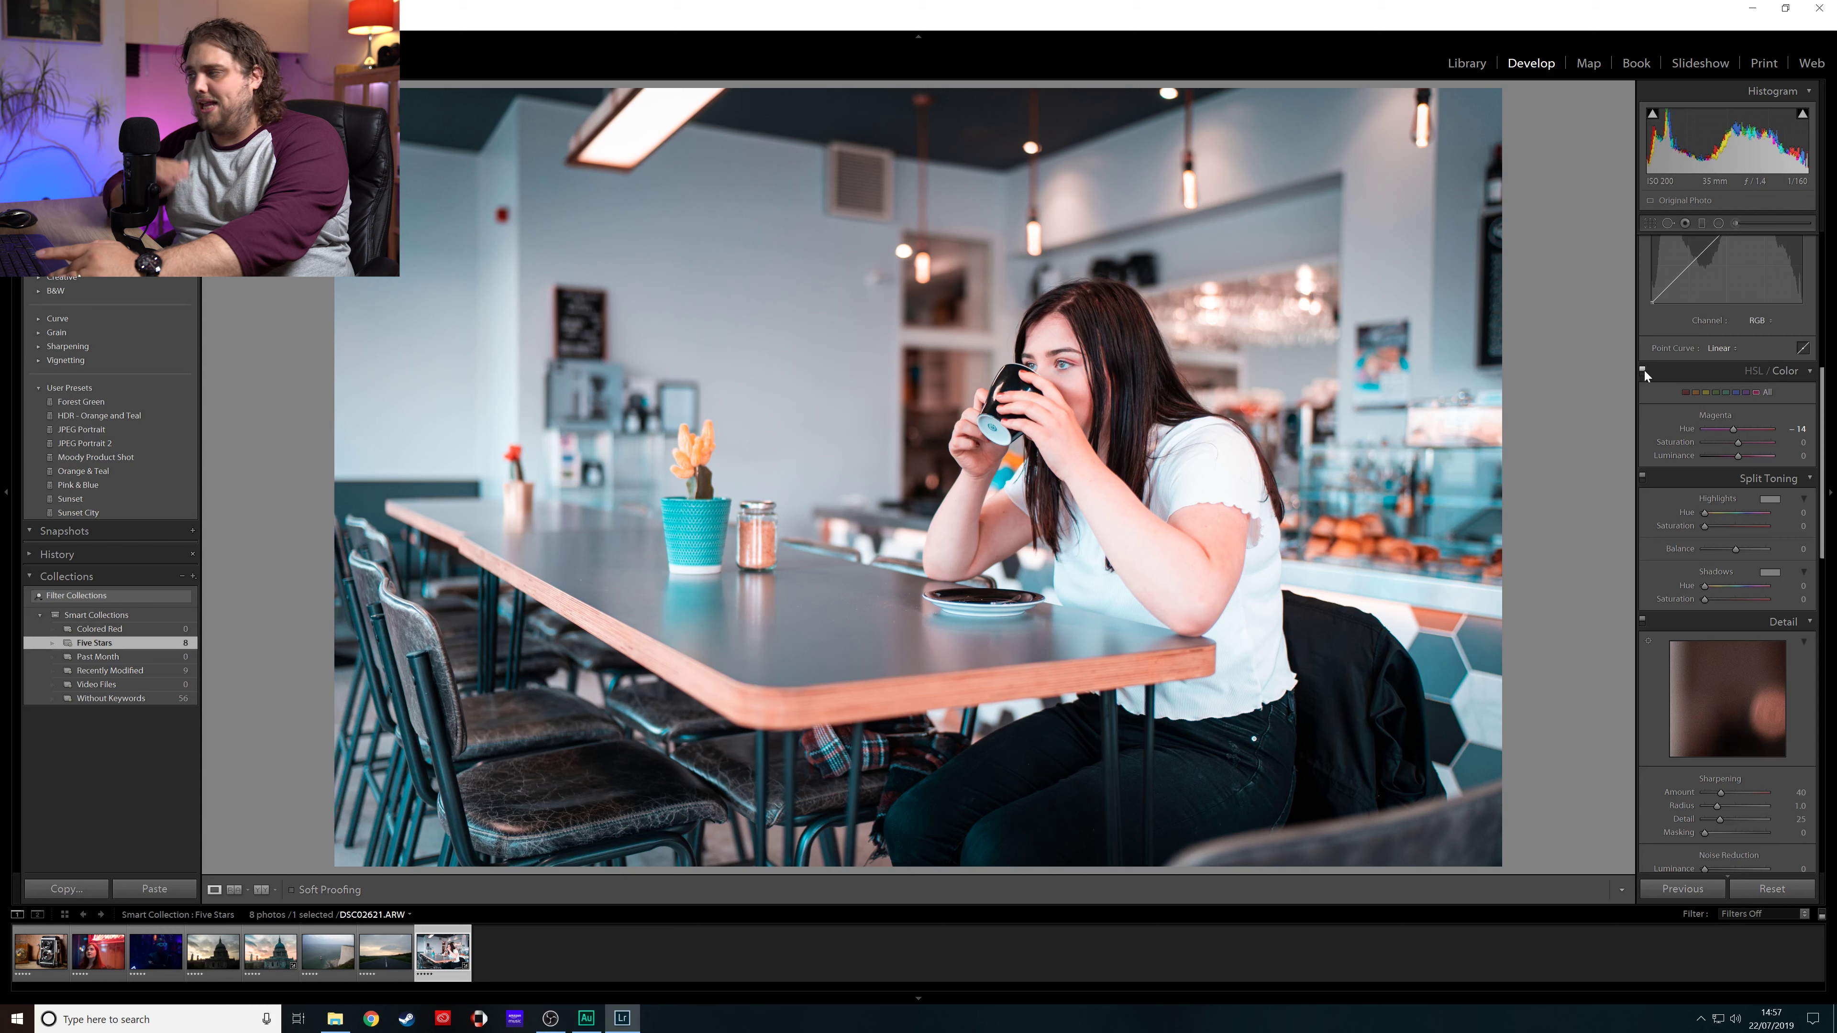
key(backslash)
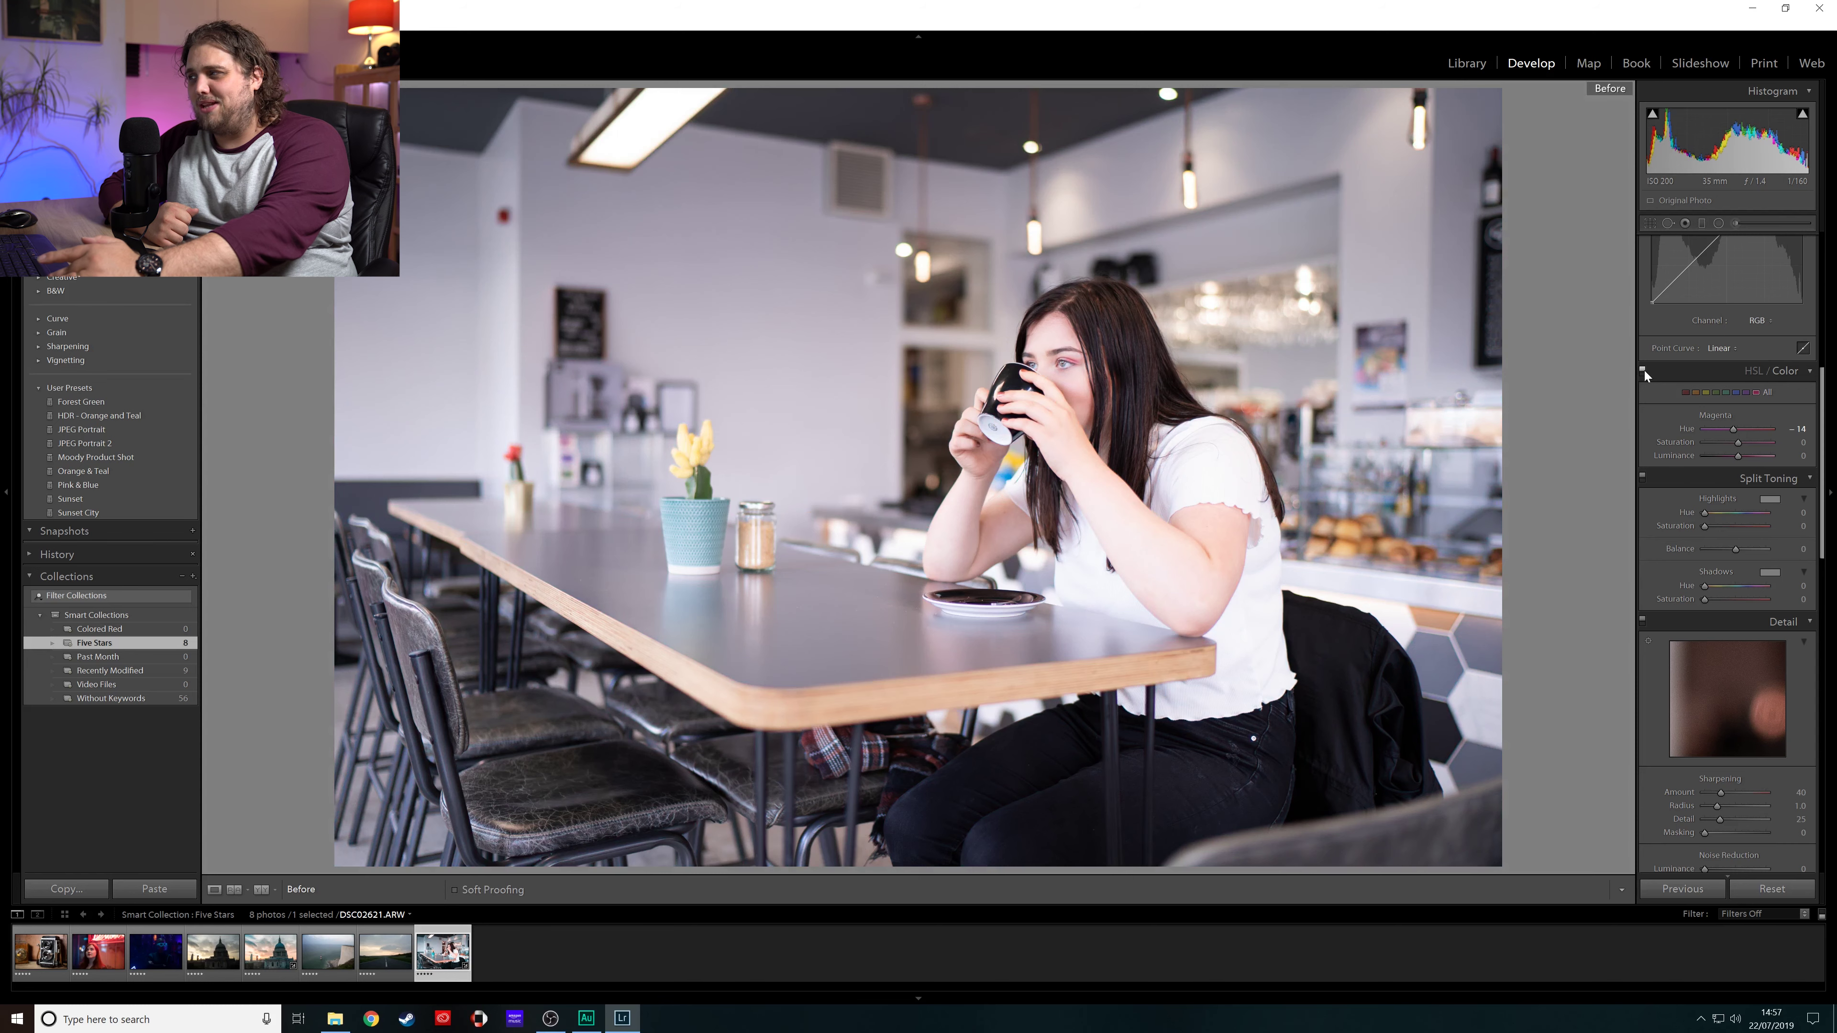
key(backslash)
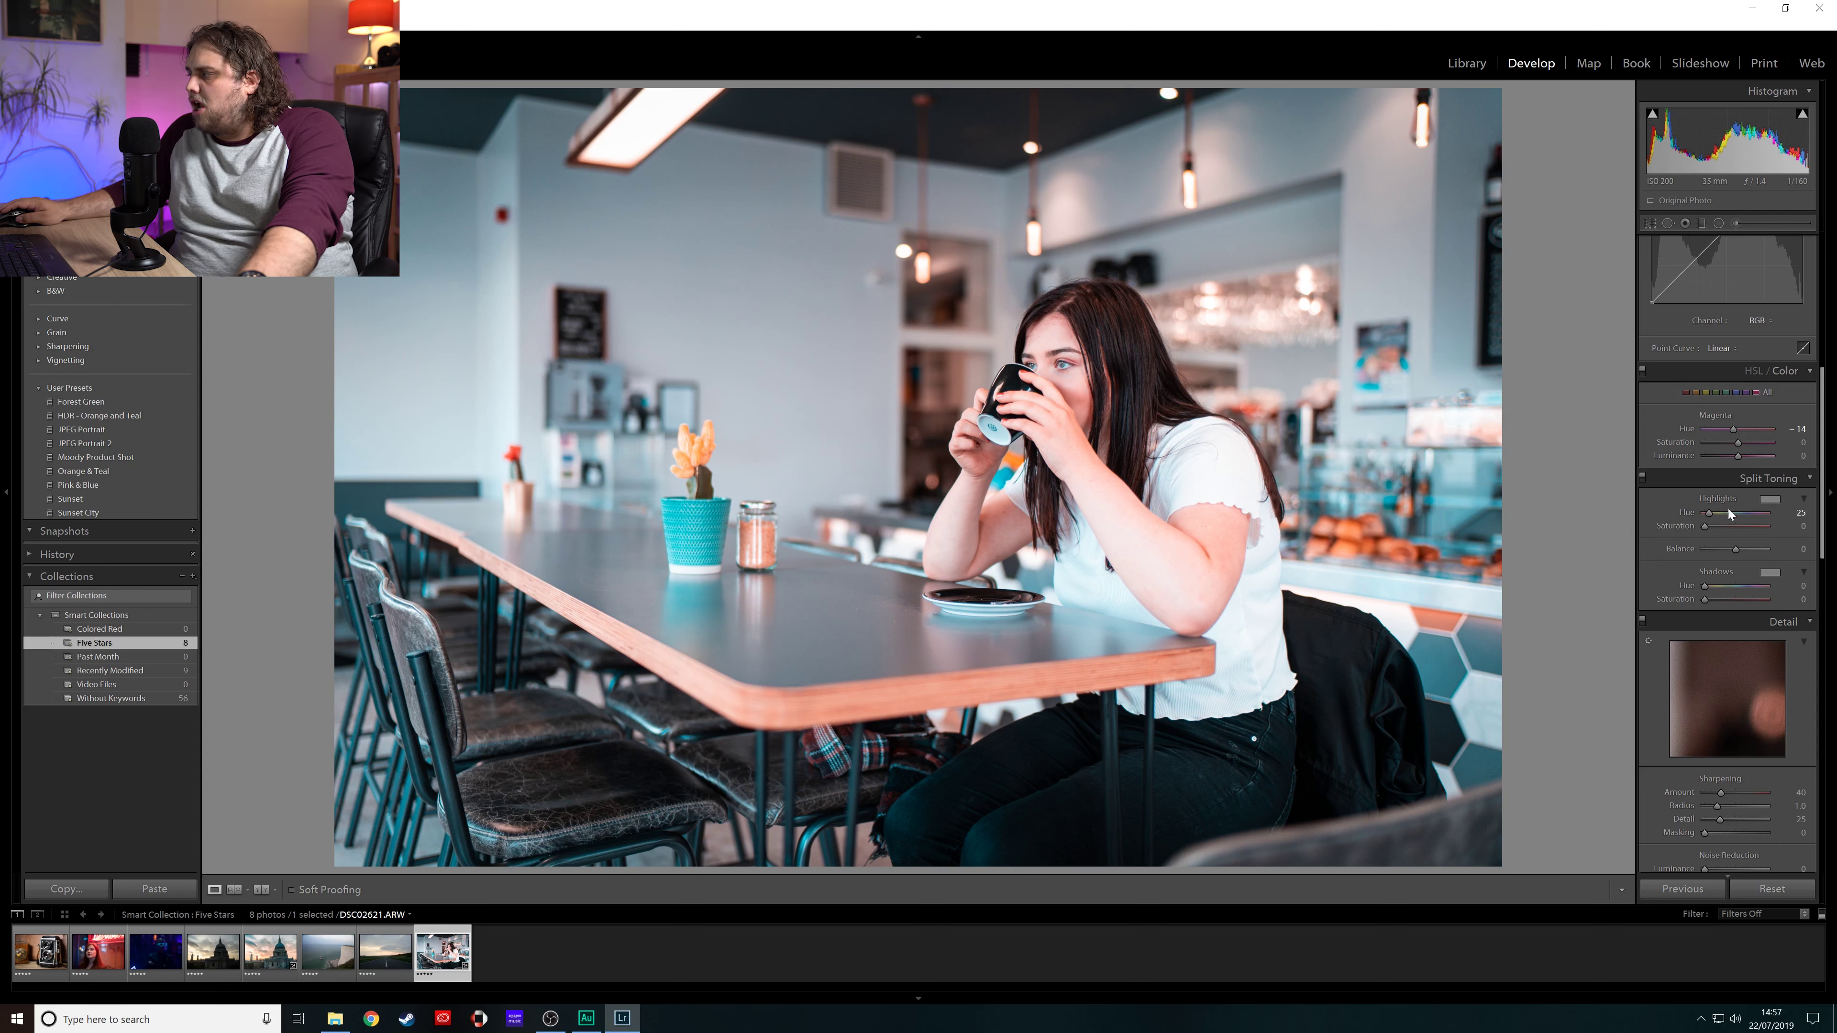
Step: Split-tone the highlights with hue 42 and saturation 14, and the shadows with hue 218 and saturation 14
mouse_move(1705, 526)
mouse_down()
mouse_move(1766, 527)
mouse_move(1712, 520)
mouse_up()
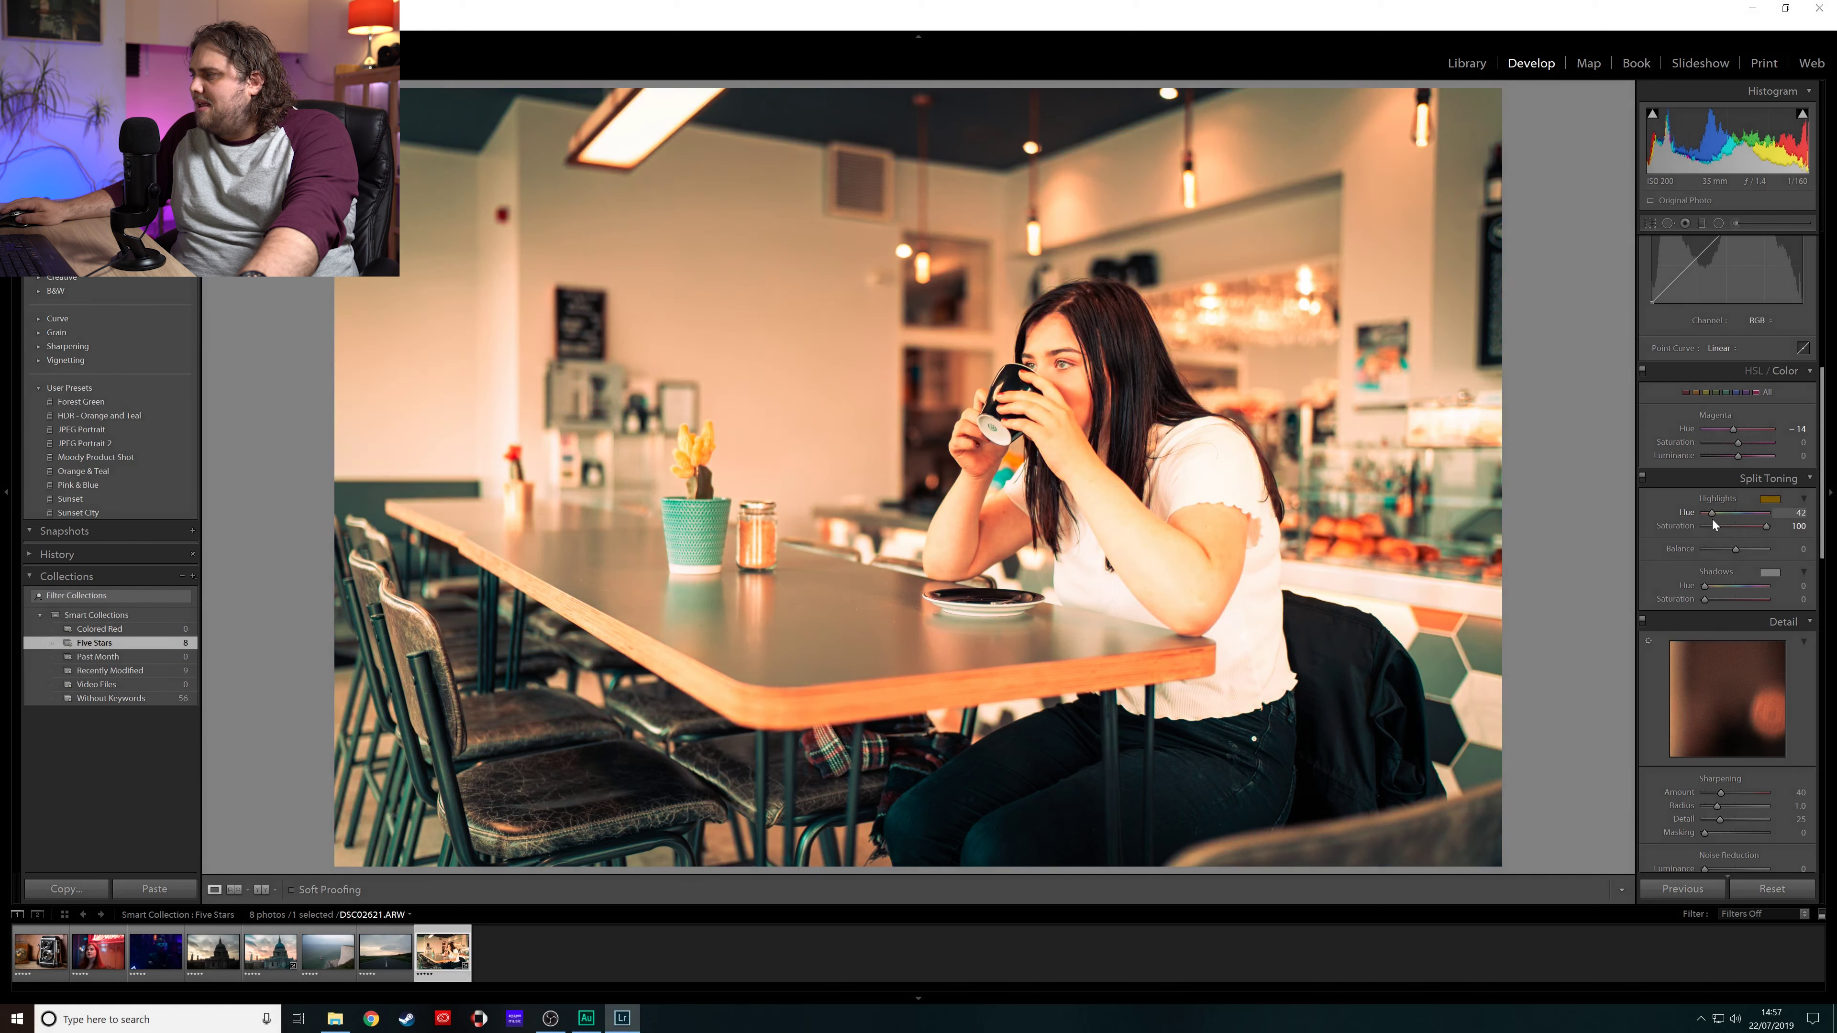
drag(1771, 528, 1729, 532)
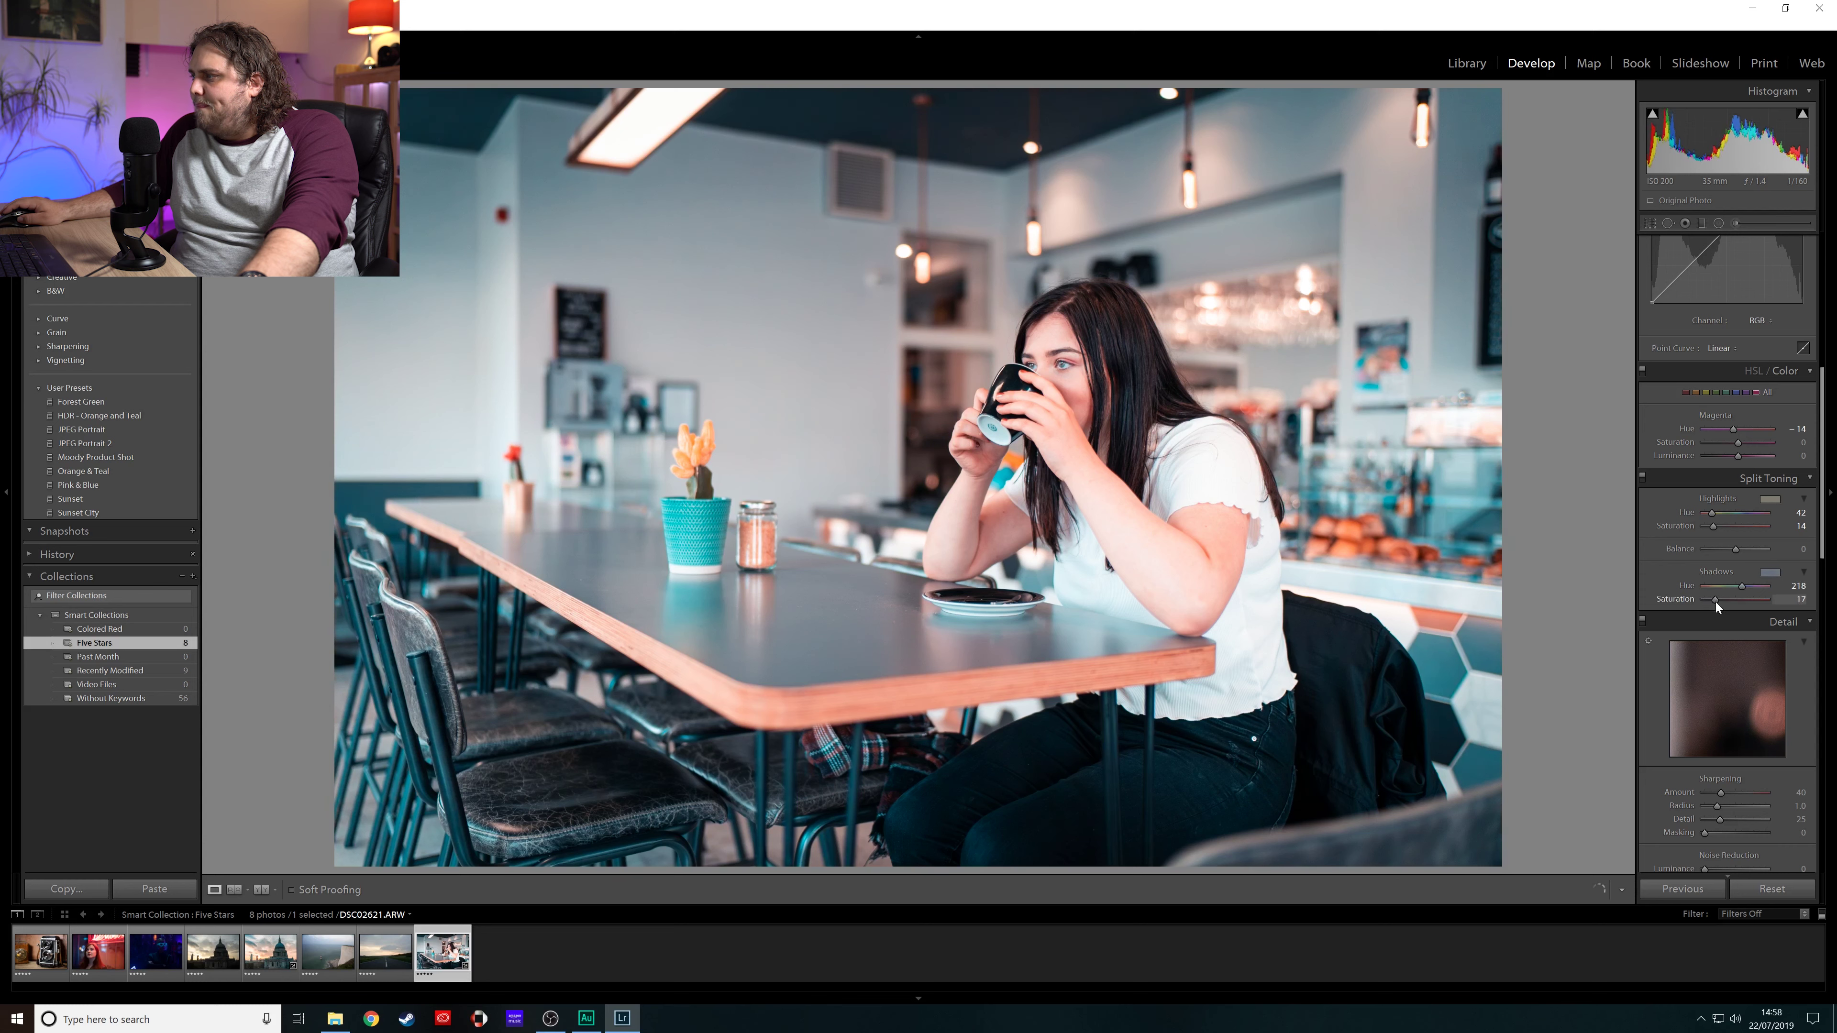
click(1643, 477)
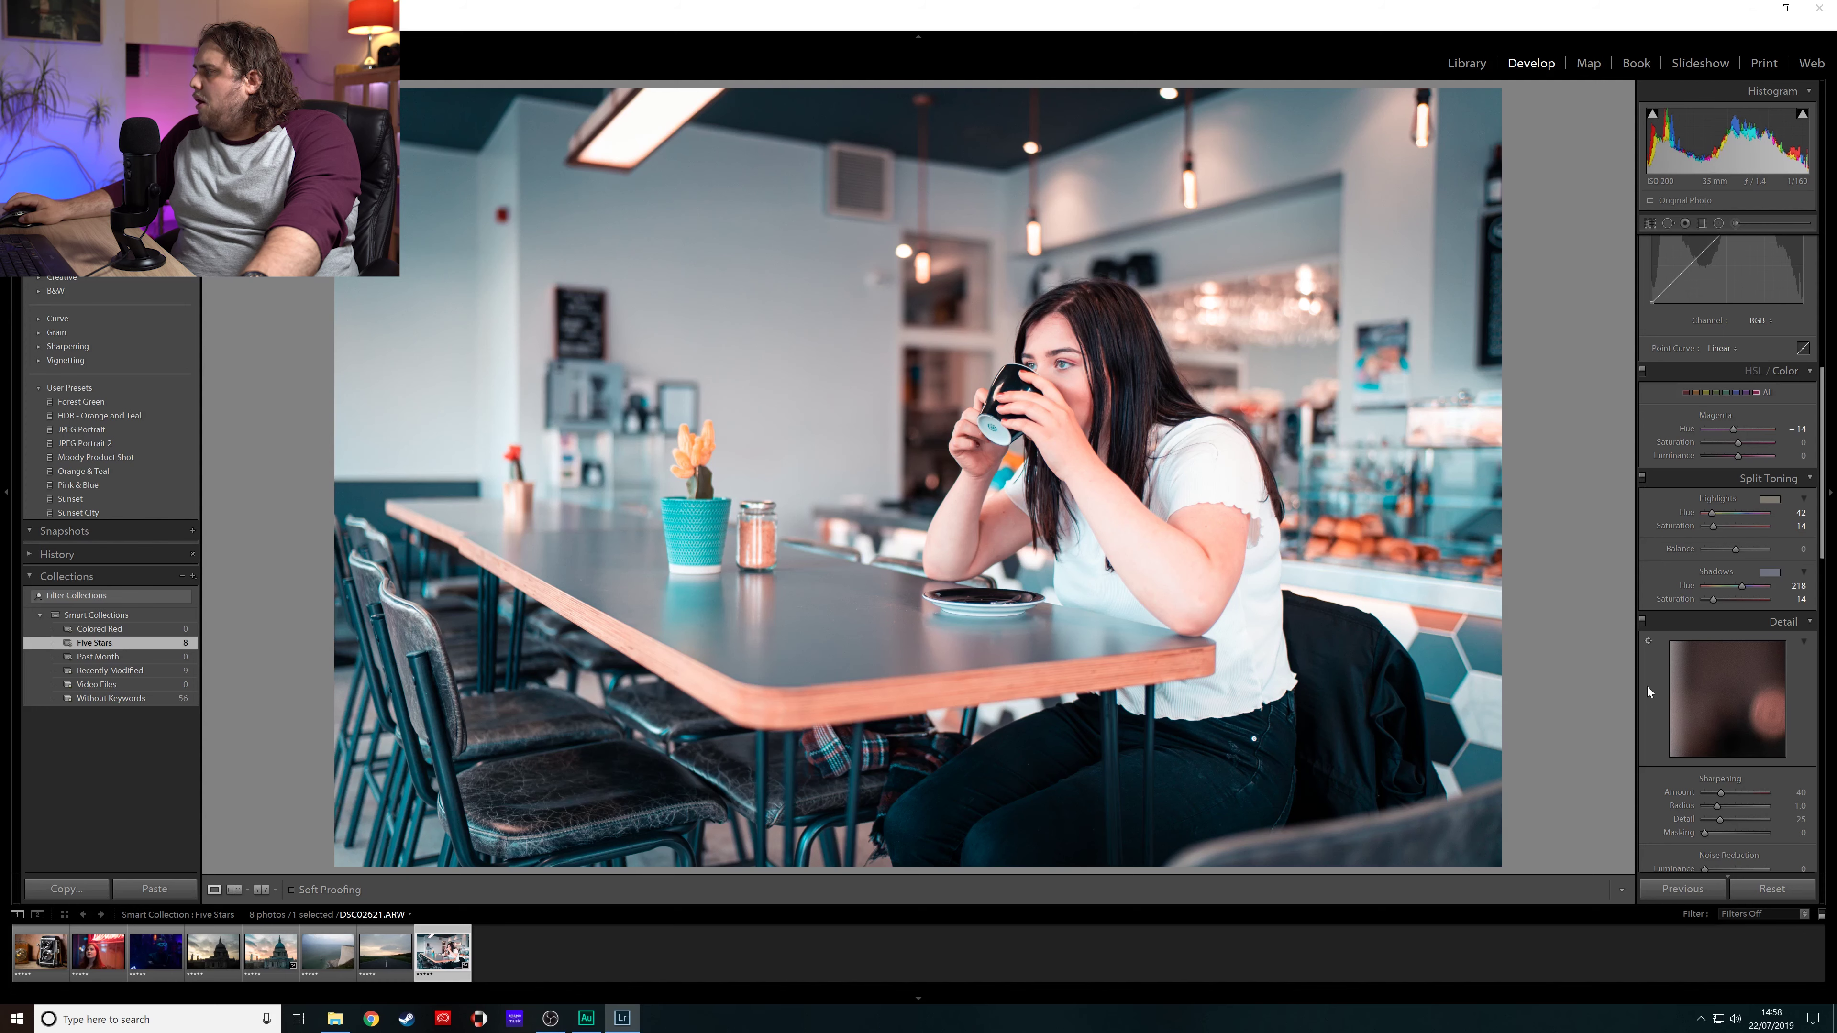
Step: Compare the split-toned photo with its before version
scroll(1673, 626, down, 5)
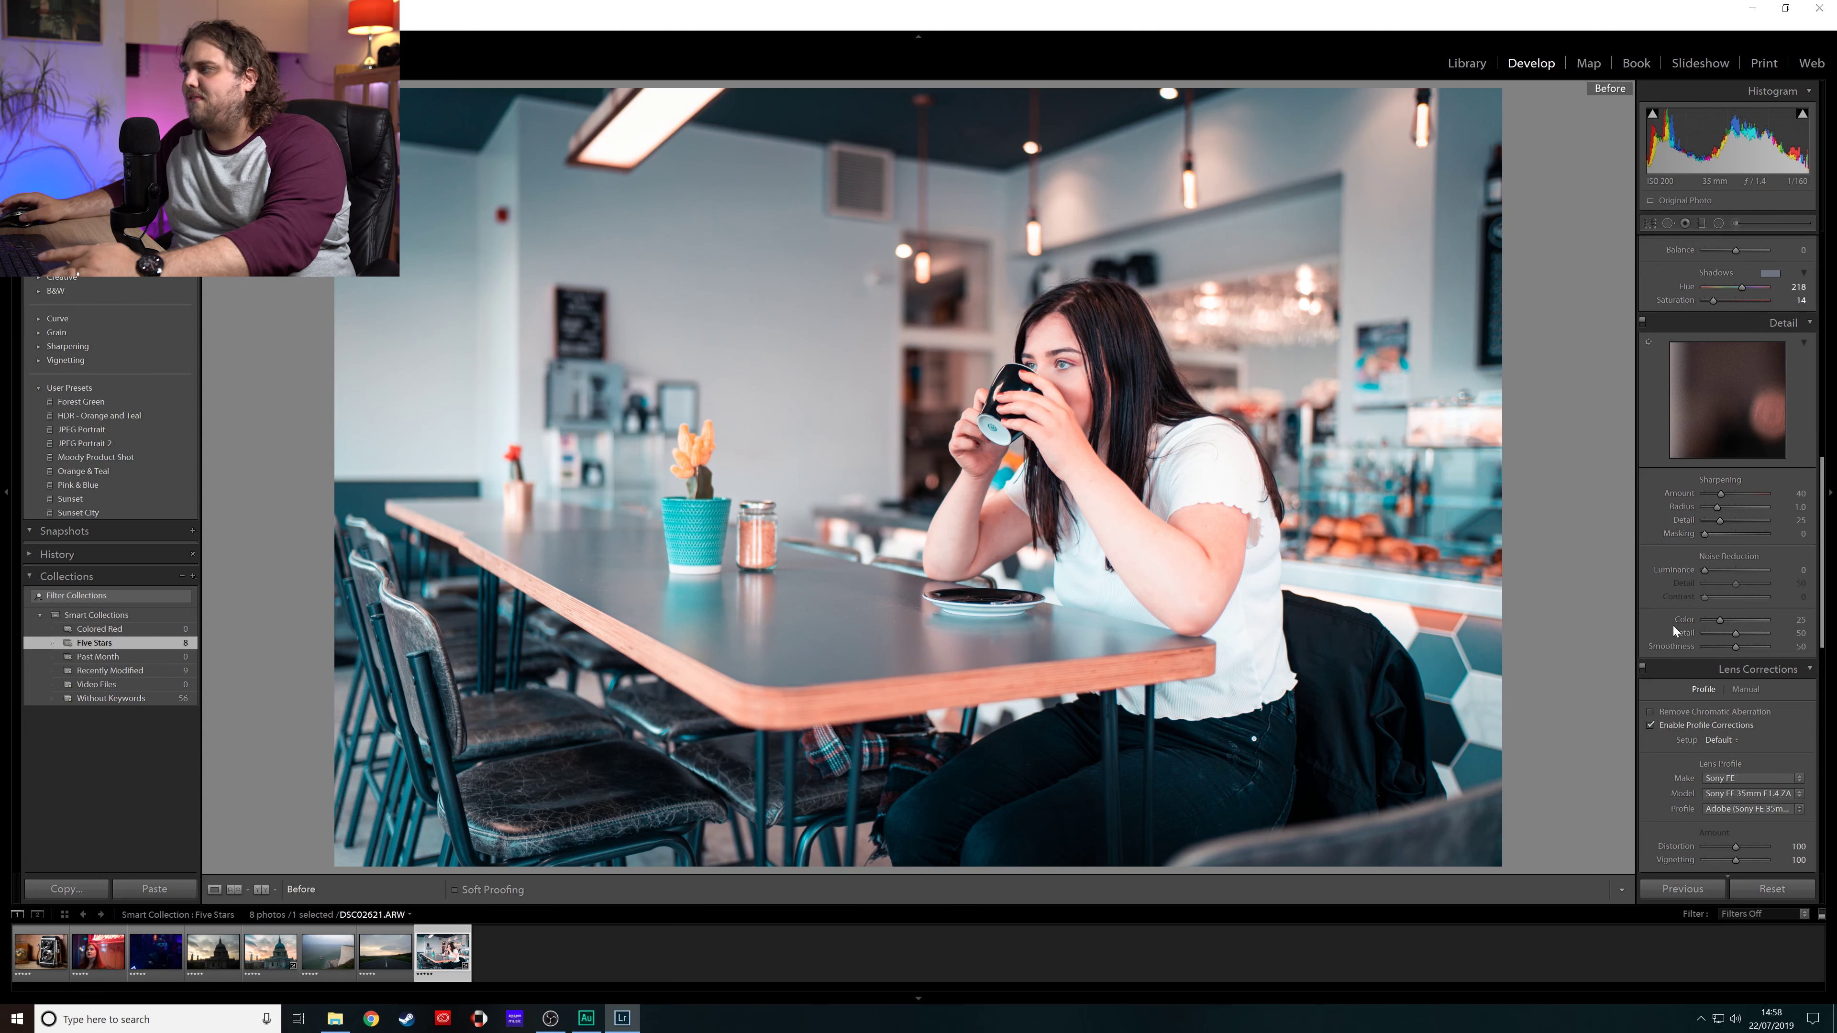
key(backslash)
key(backslash)
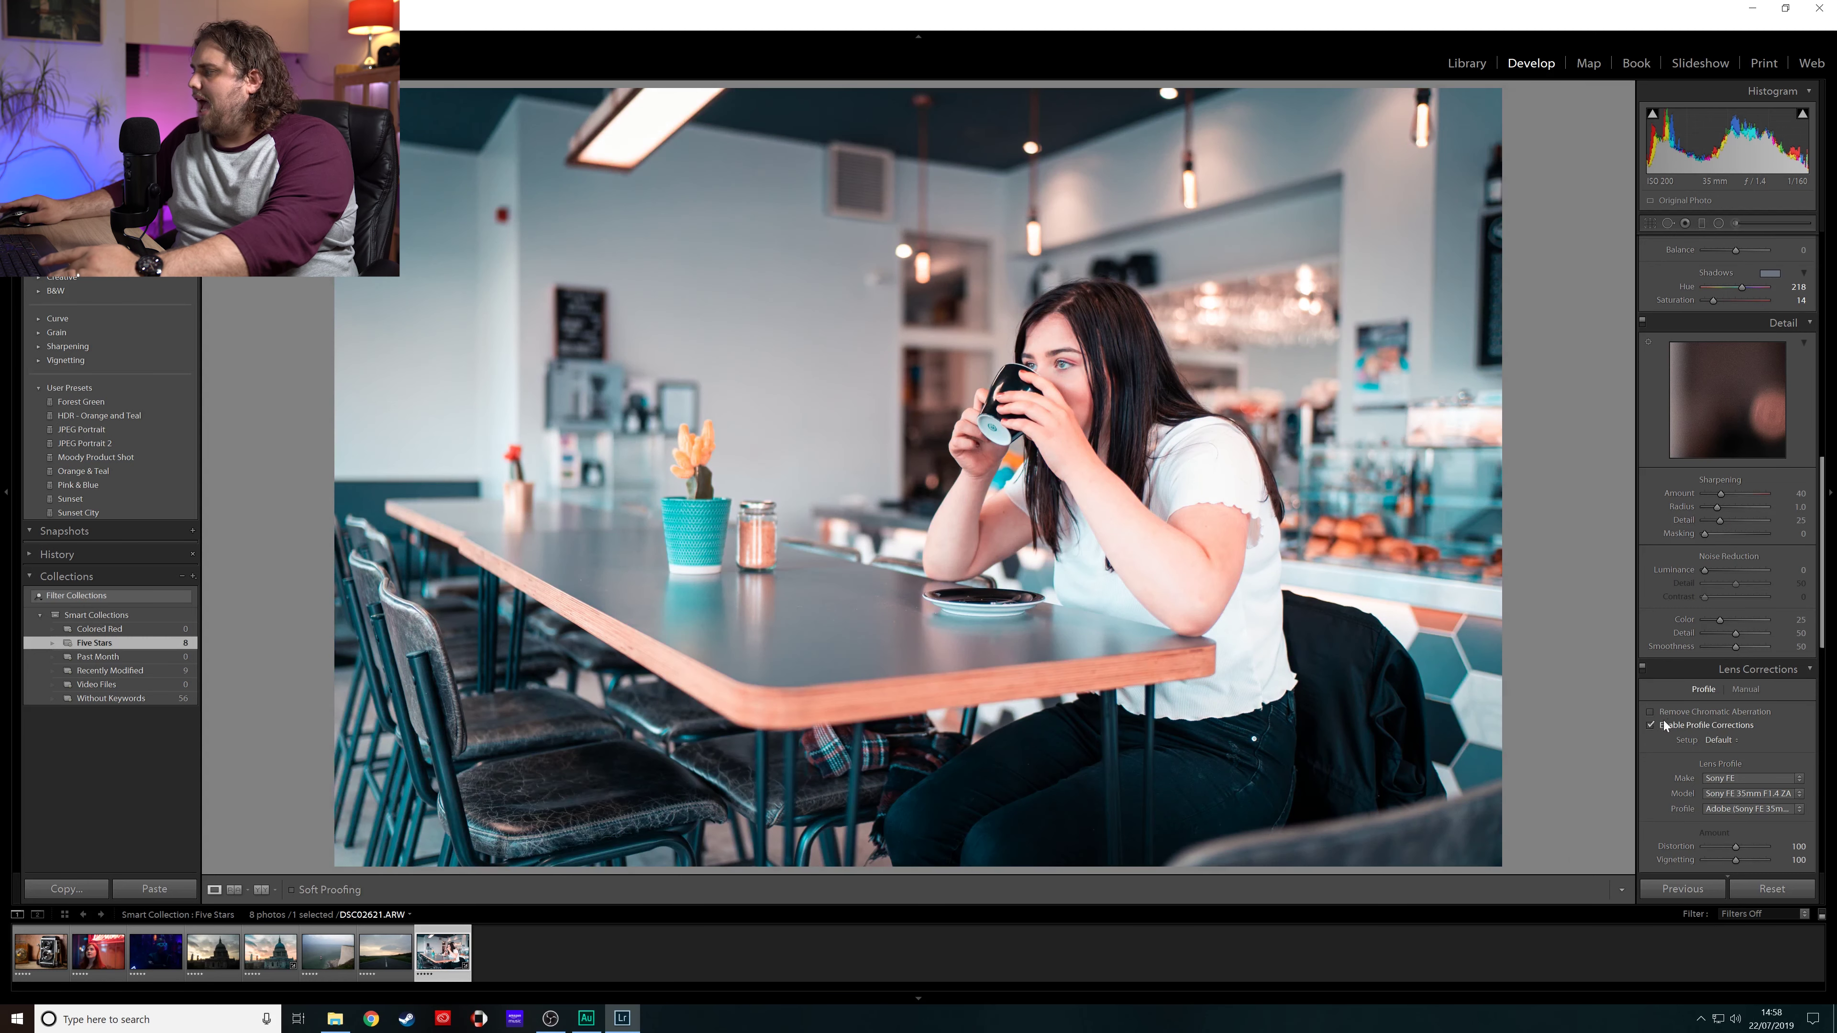
Step: Add a warming graduated filter from the photo's left edge toward the right, with Temp 10 and Exposure 0.53
scroll(1656, 724, down, 12)
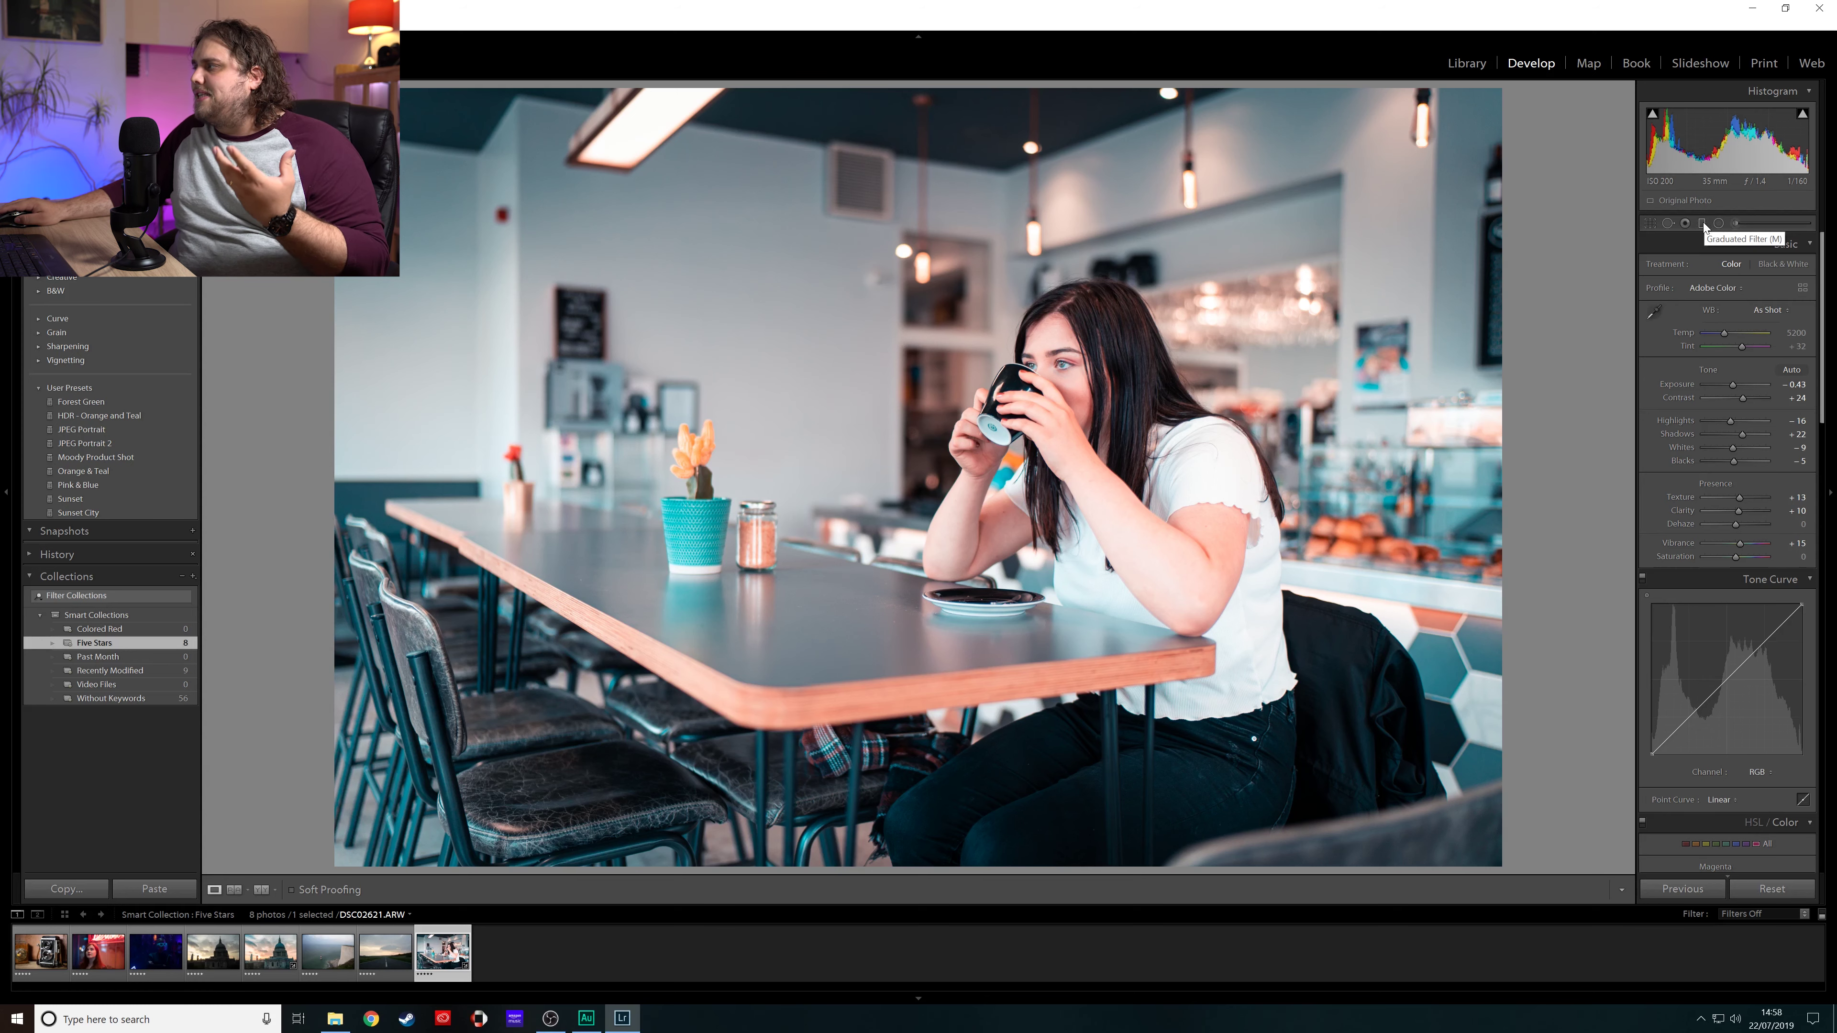
click(1700, 223)
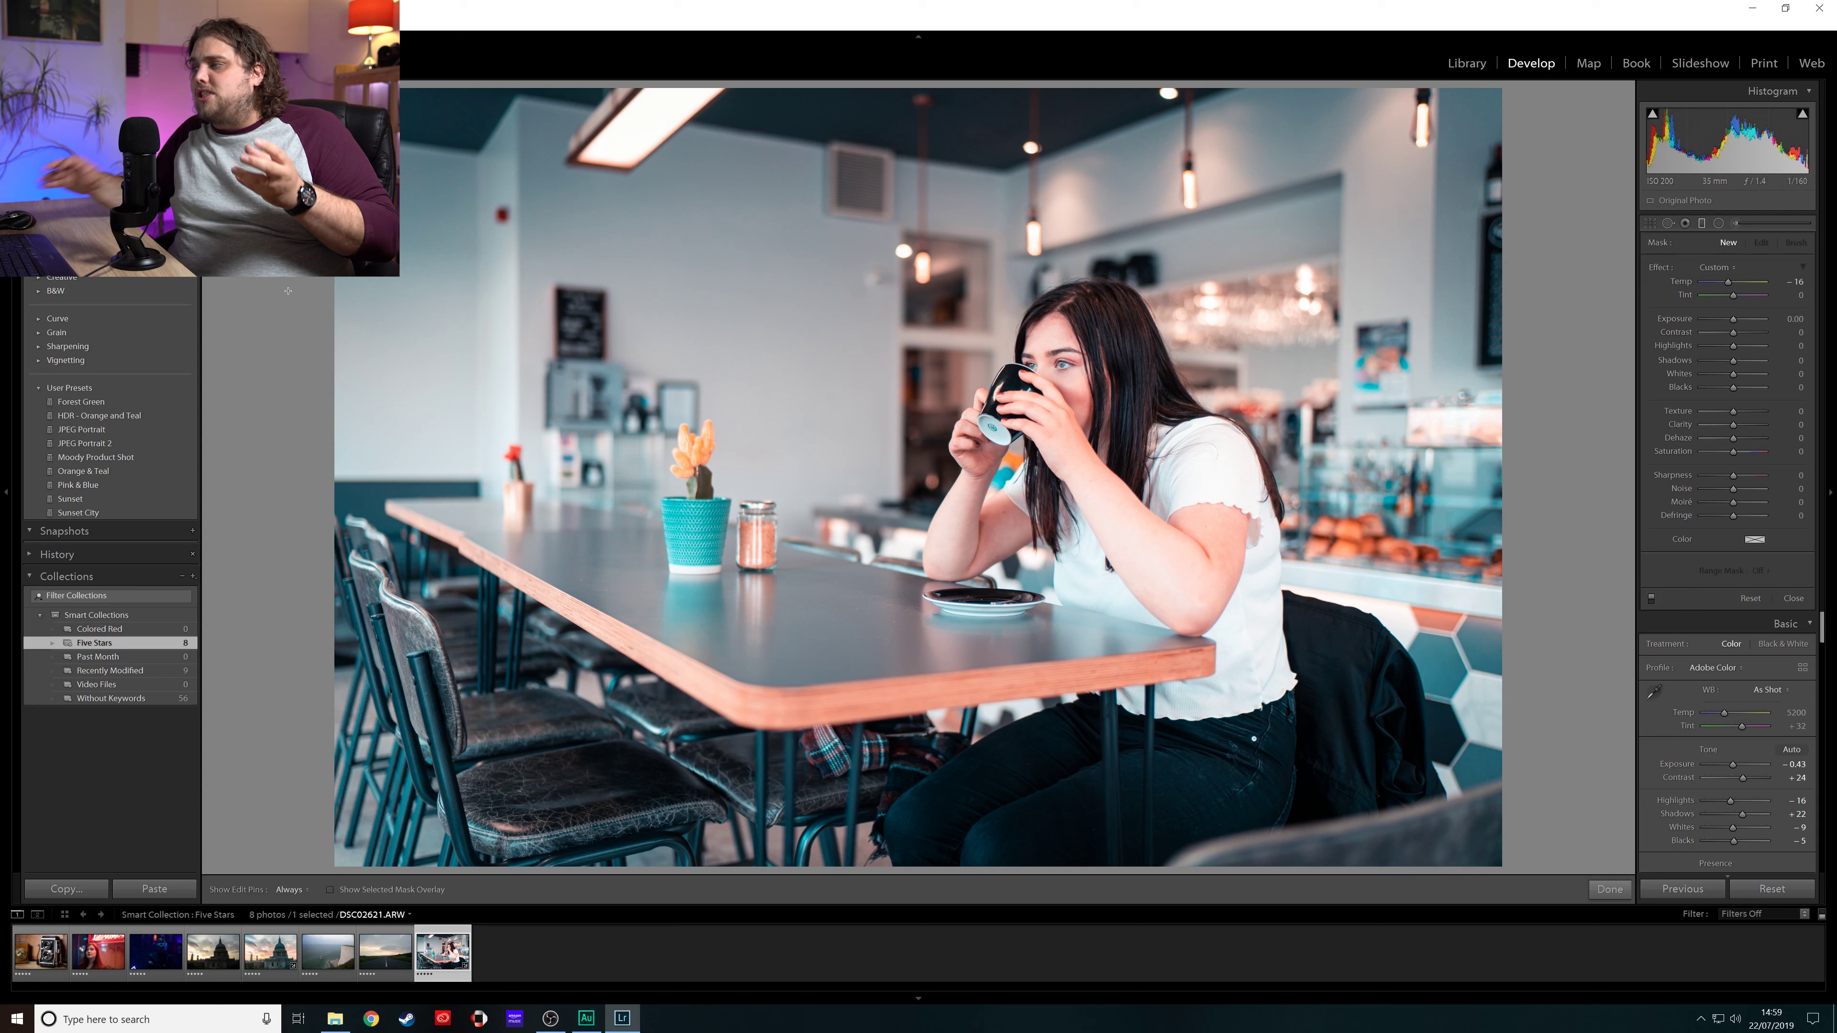
double_click(1725, 281)
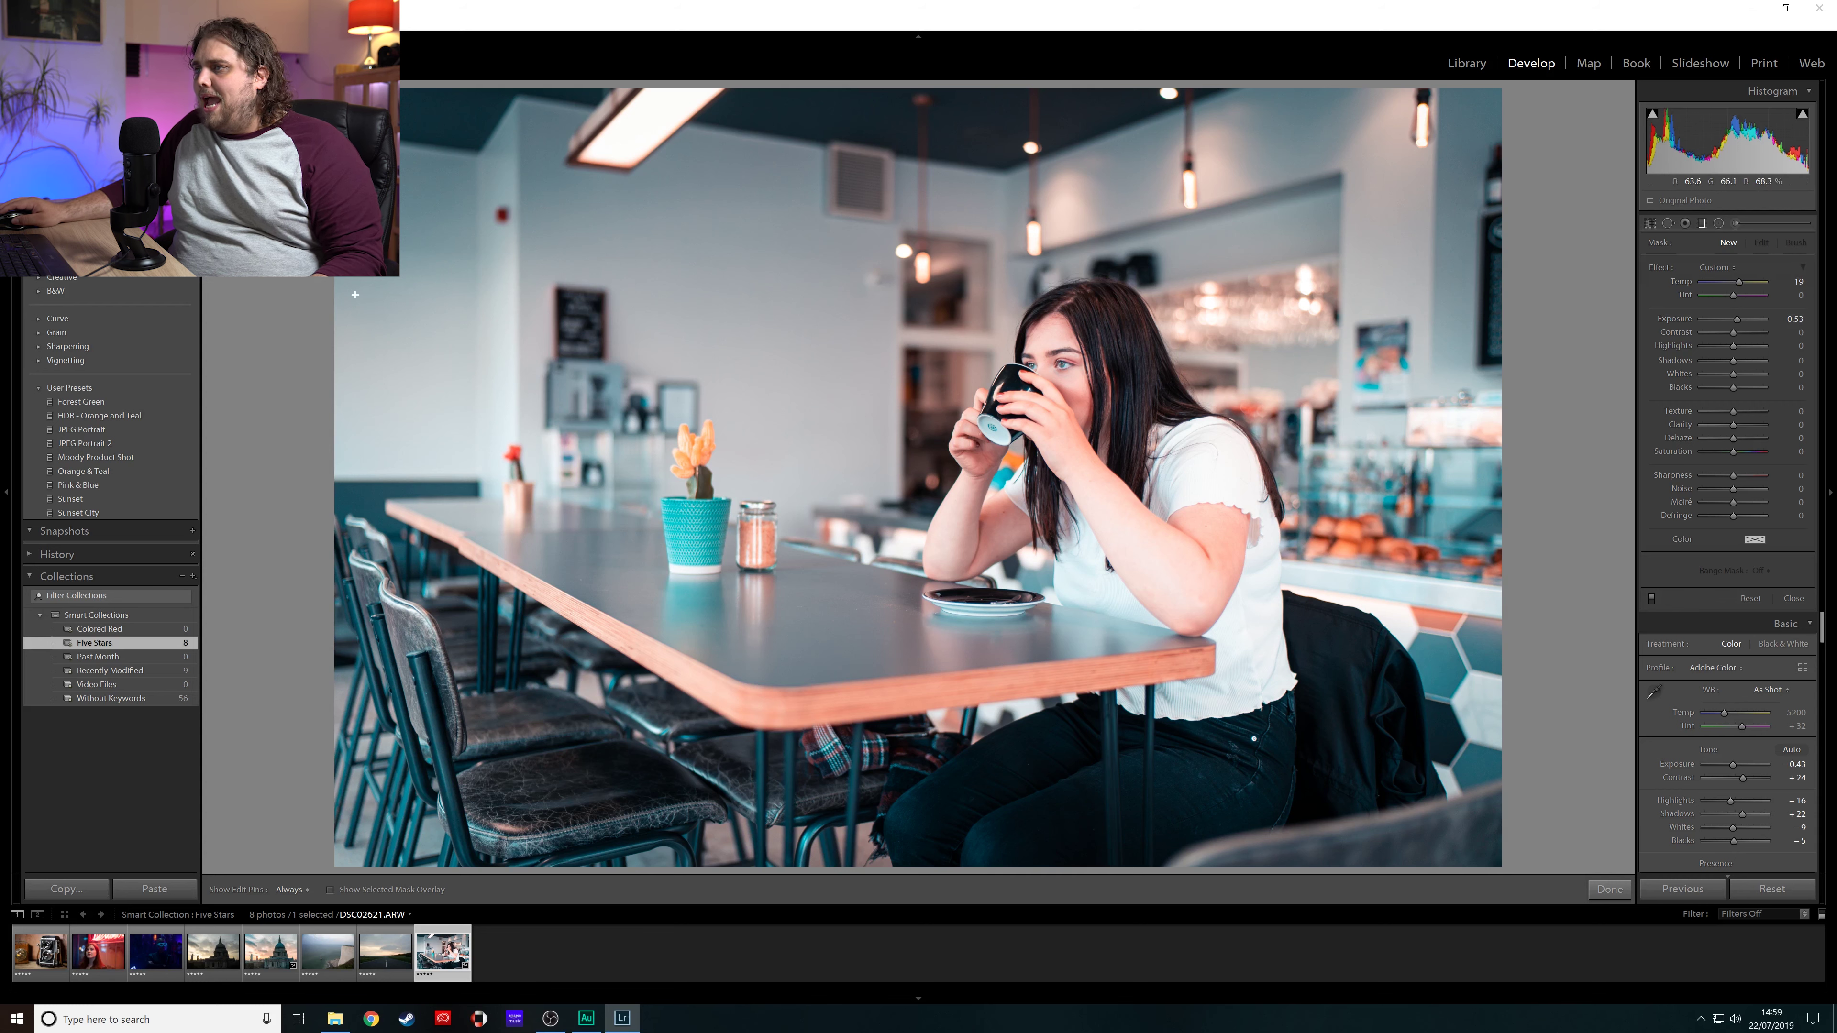
drag(354, 295, 1444, 451)
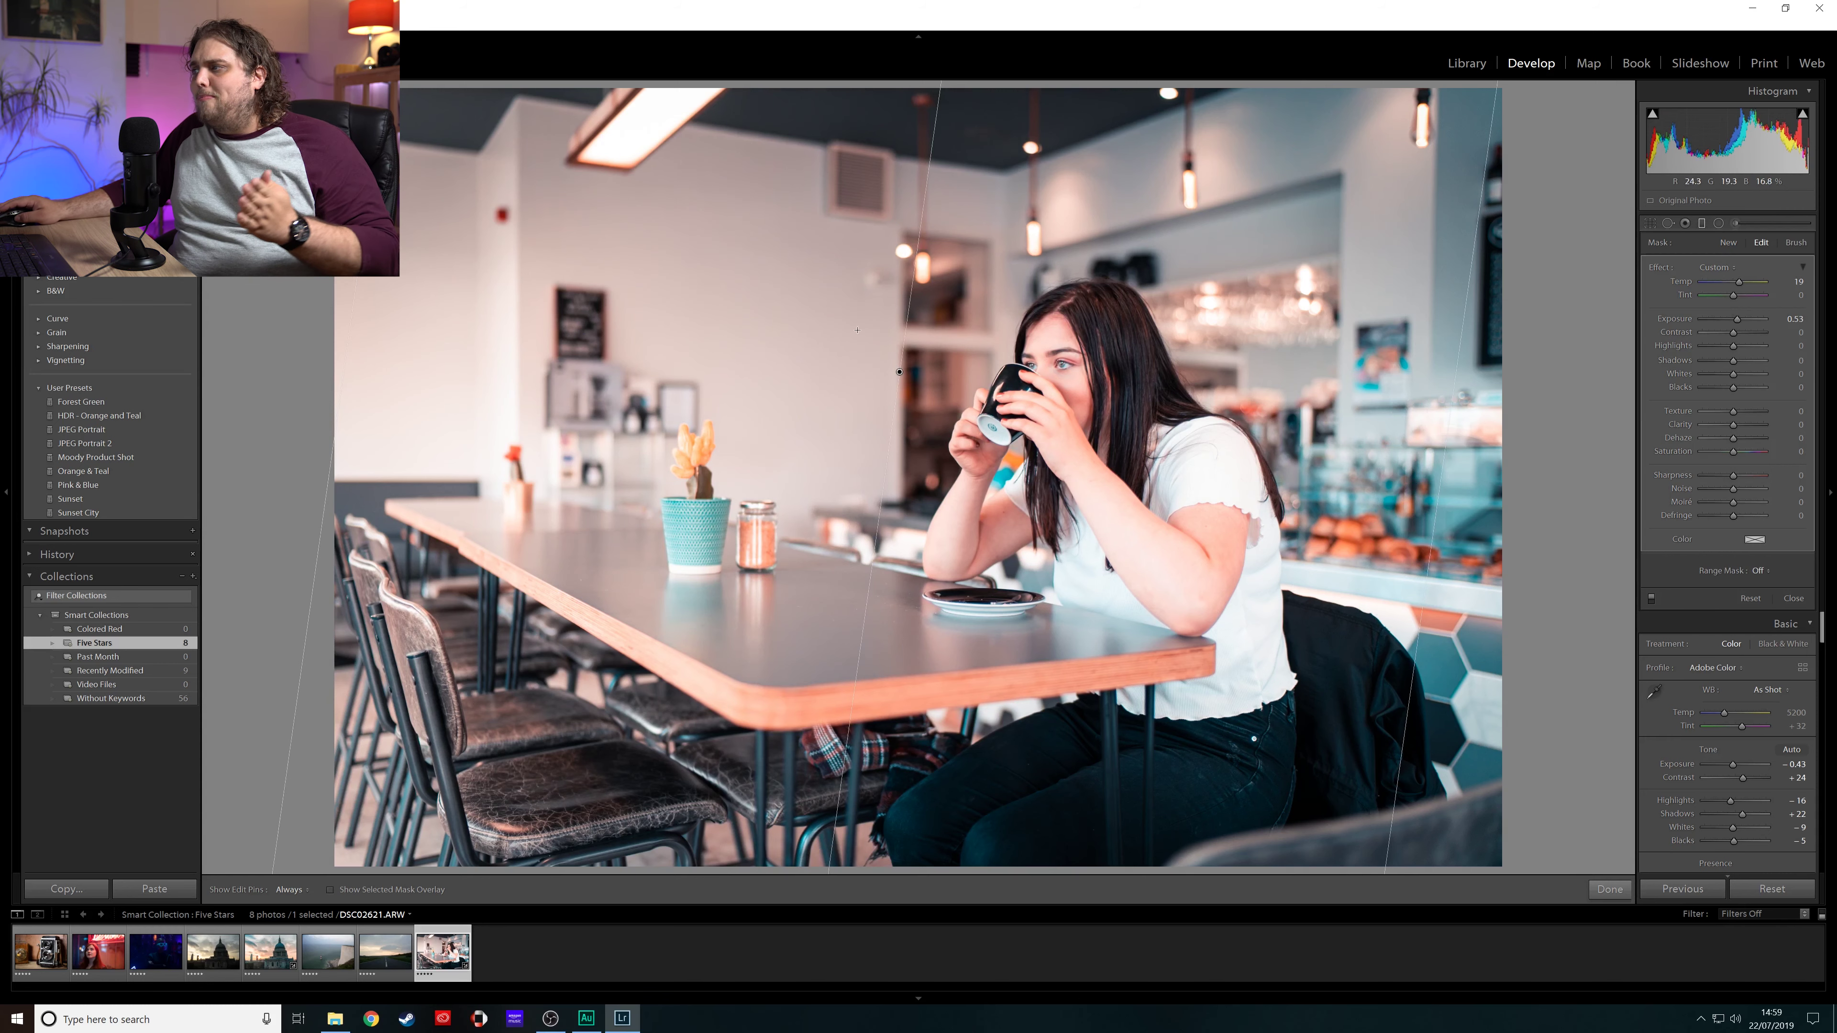
click(1618, 893)
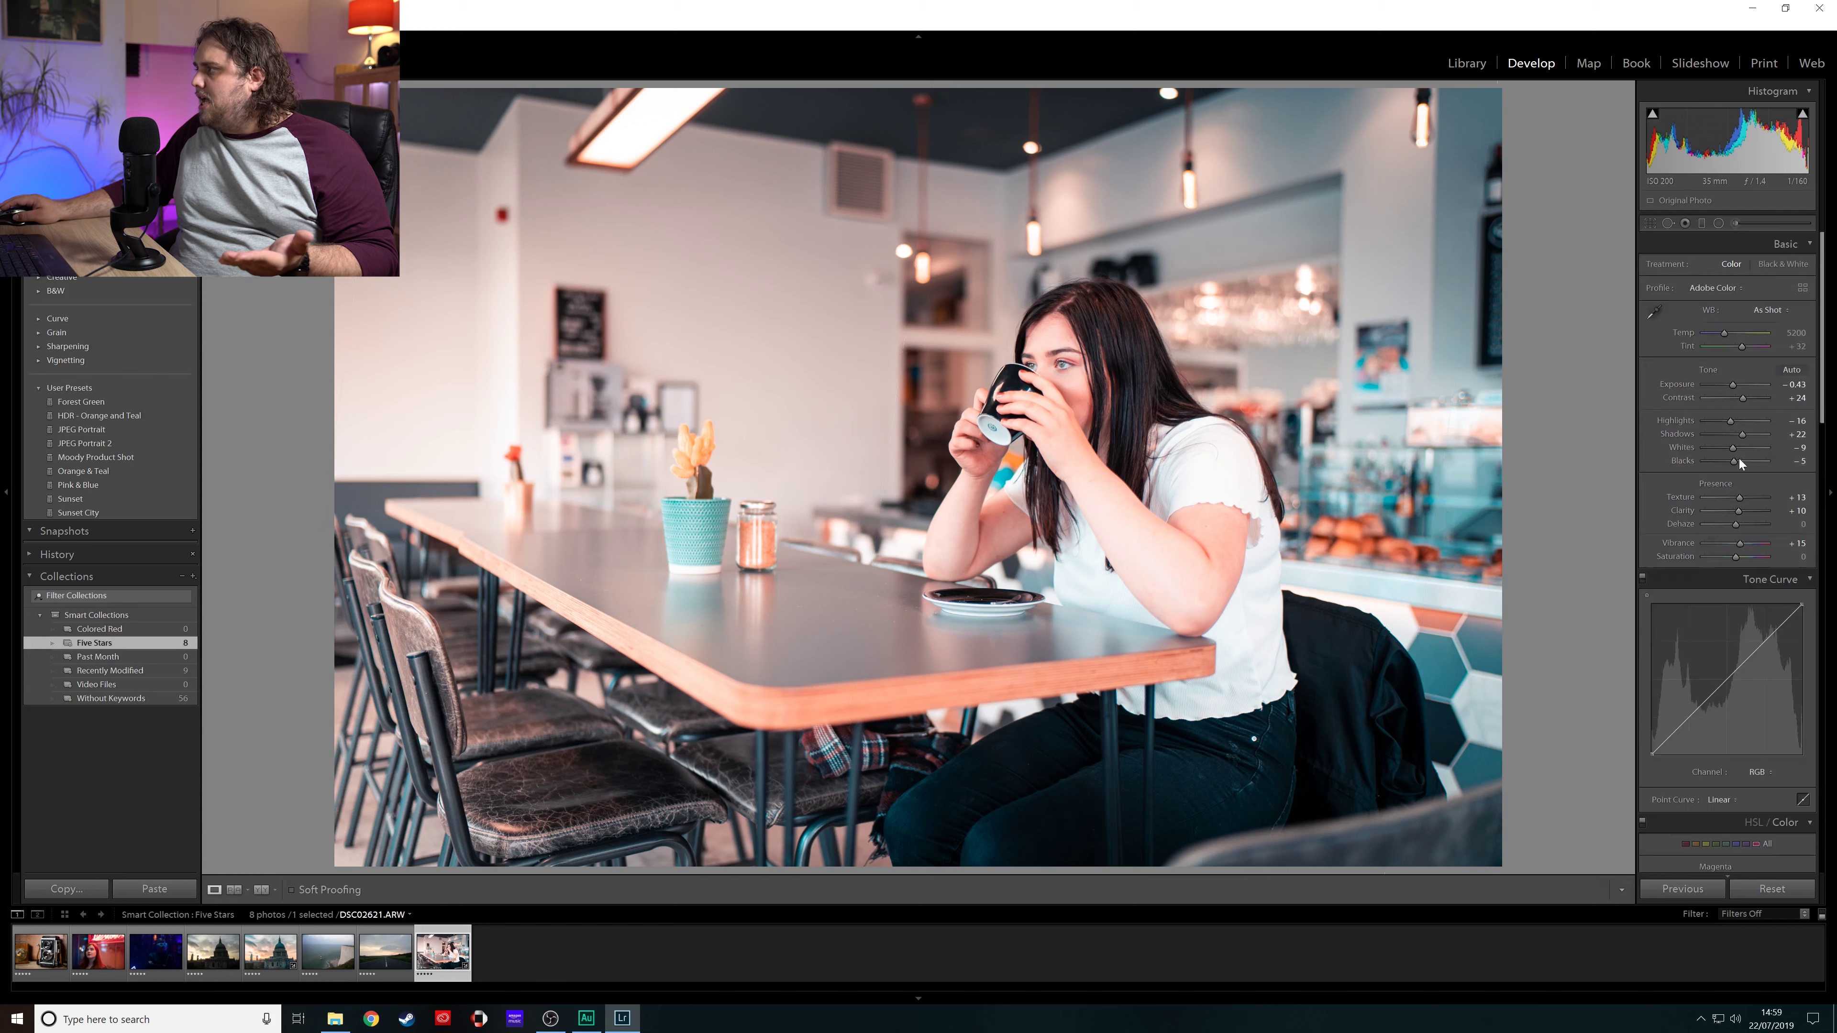
Step: Add a cooling graduated filter from the photo's right side toward the middle, with Temp -18
click(1702, 223)
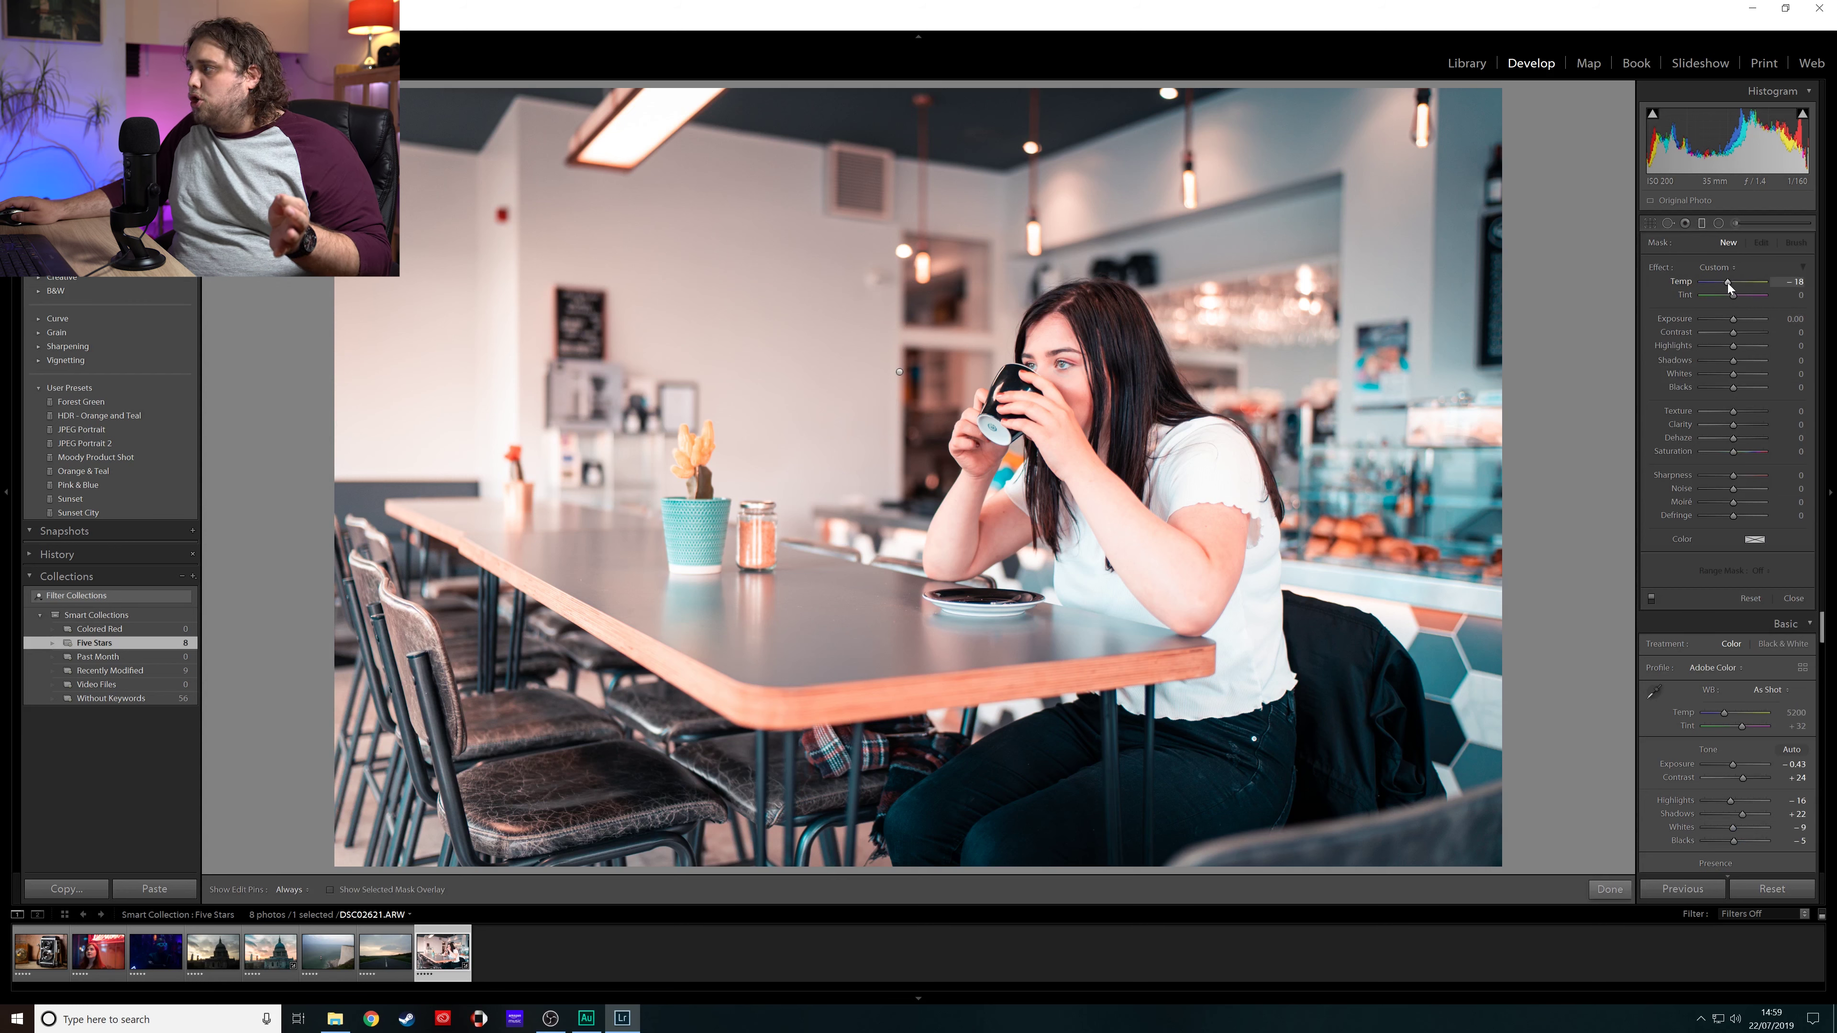
drag(1360, 394, 921, 397)
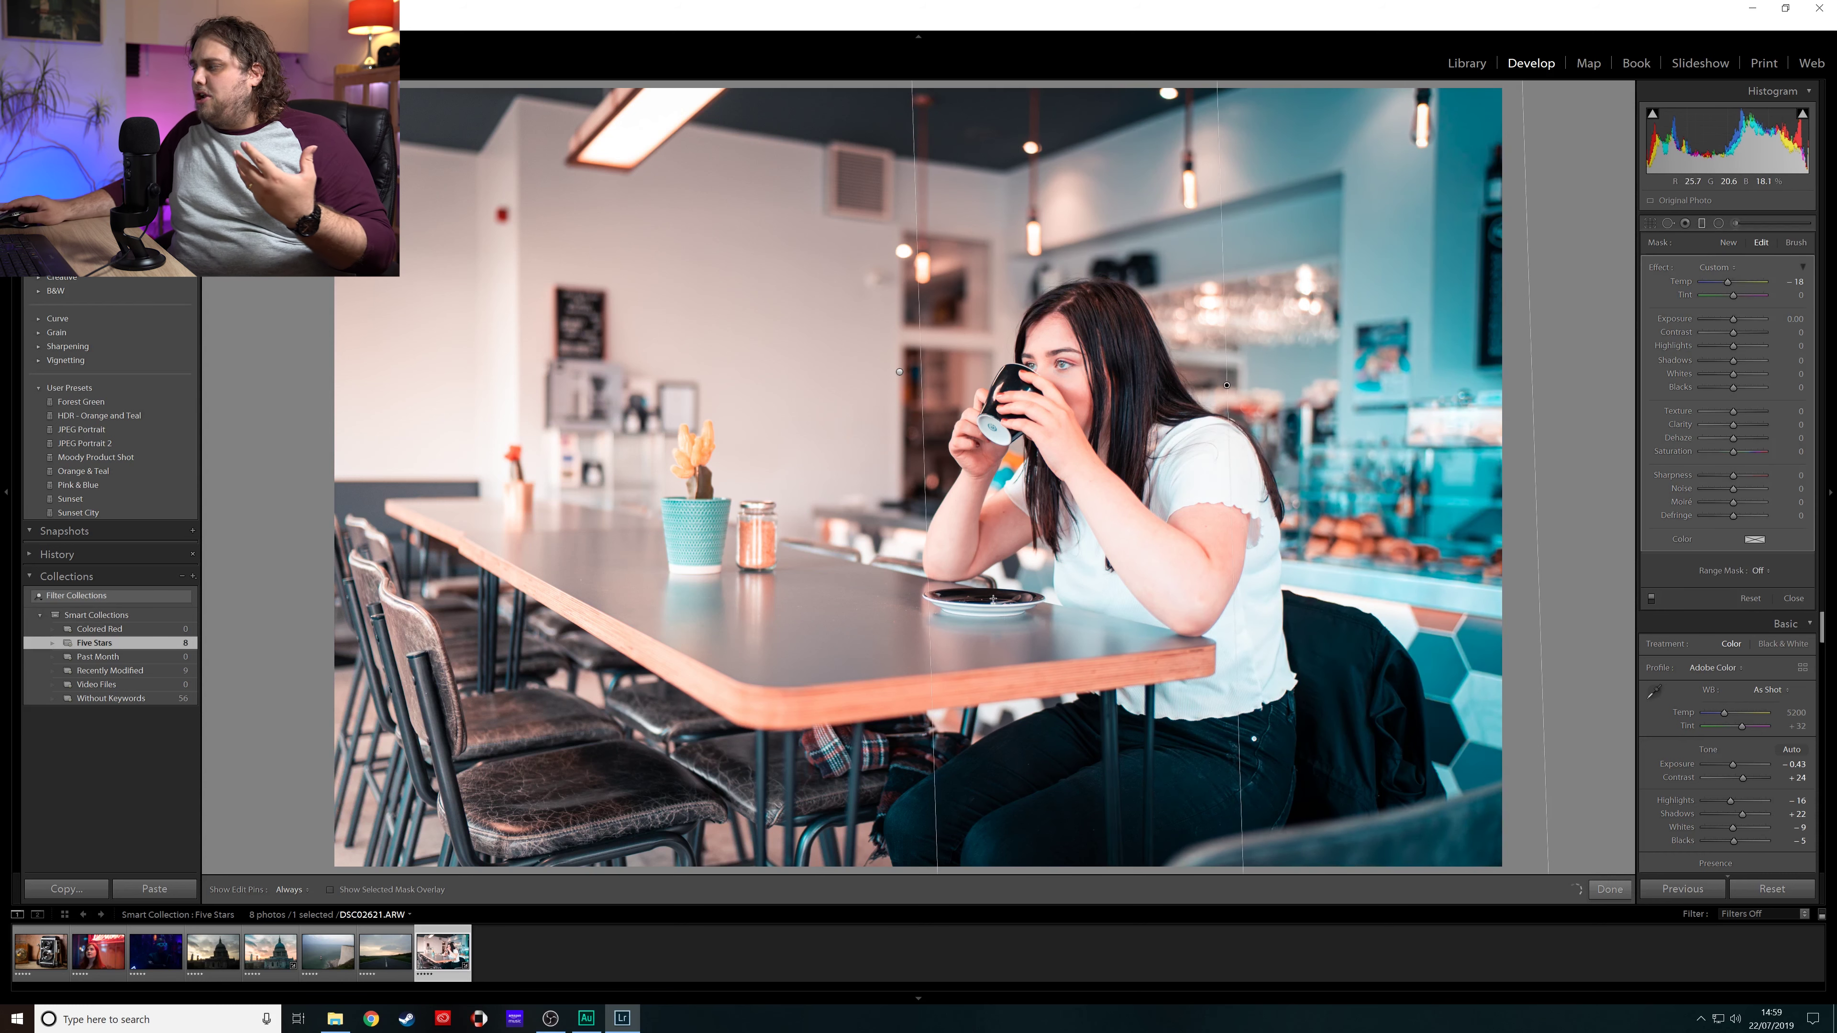
click(1607, 889)
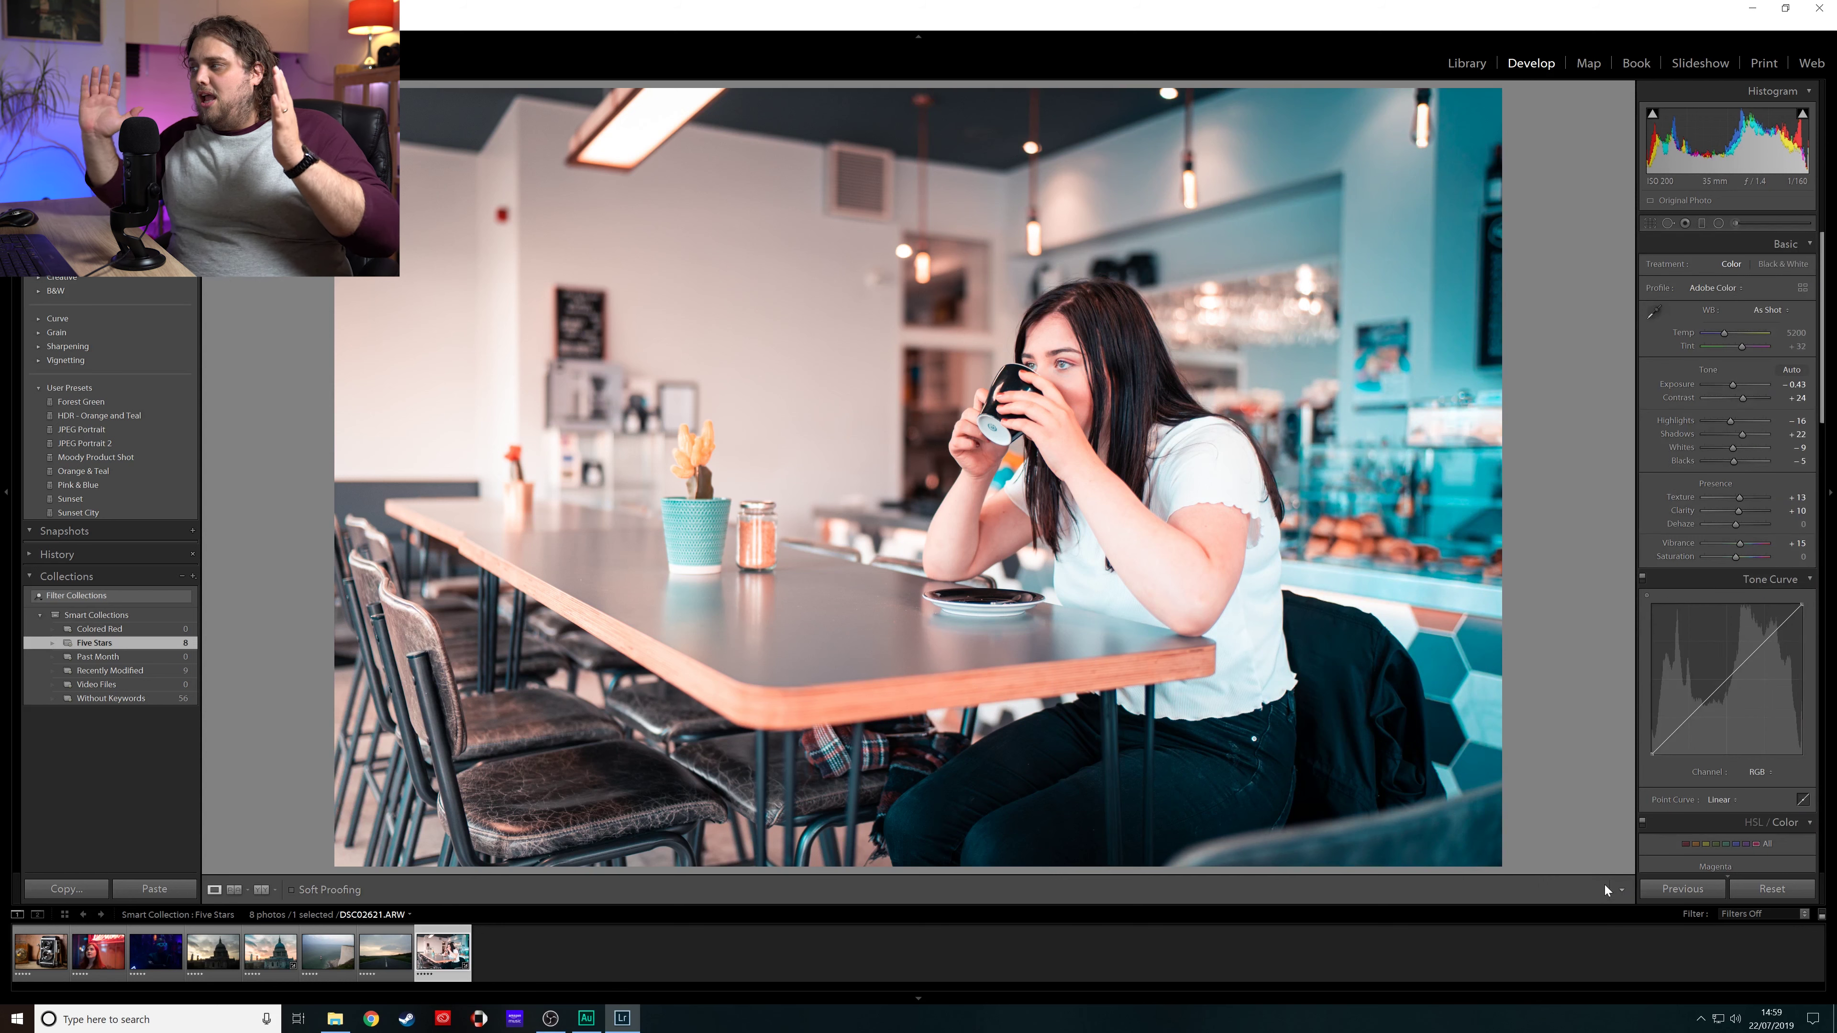